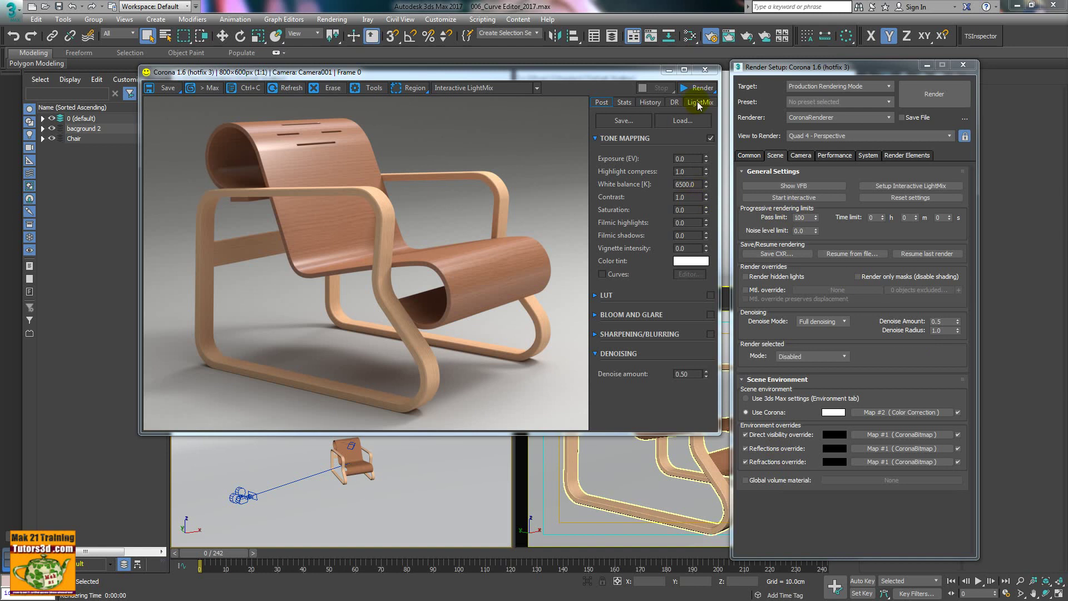
Show the LightMix controls and compare CoronaLight001 on versus off, leaving it off.
{"action": "left_click", "coordinate": [698, 102]}
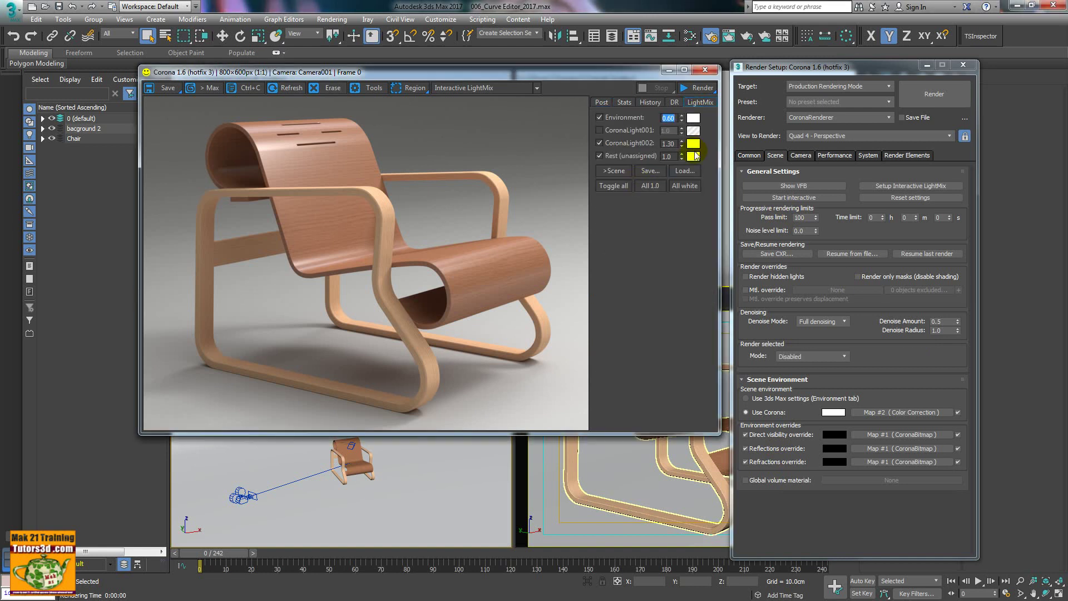
{"action": "left_click", "coordinate": [619, 131]}
{"action": "left_click", "coordinate": [619, 131]}
{"action": "left_click", "coordinate": [635, 131]}
{"action": "left_click", "coordinate": [537, 88]}
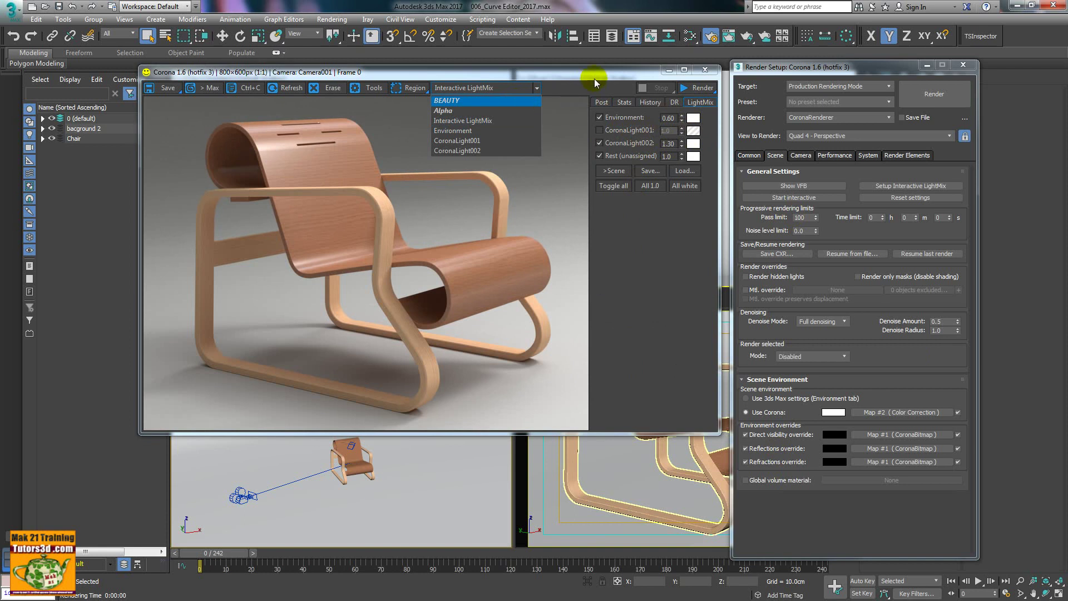
Enable Curves under Tone Mapping in the Post settings.
{"action": "left_click", "coordinate": [601, 103]}
{"action": "left_click", "coordinate": [602, 103]}
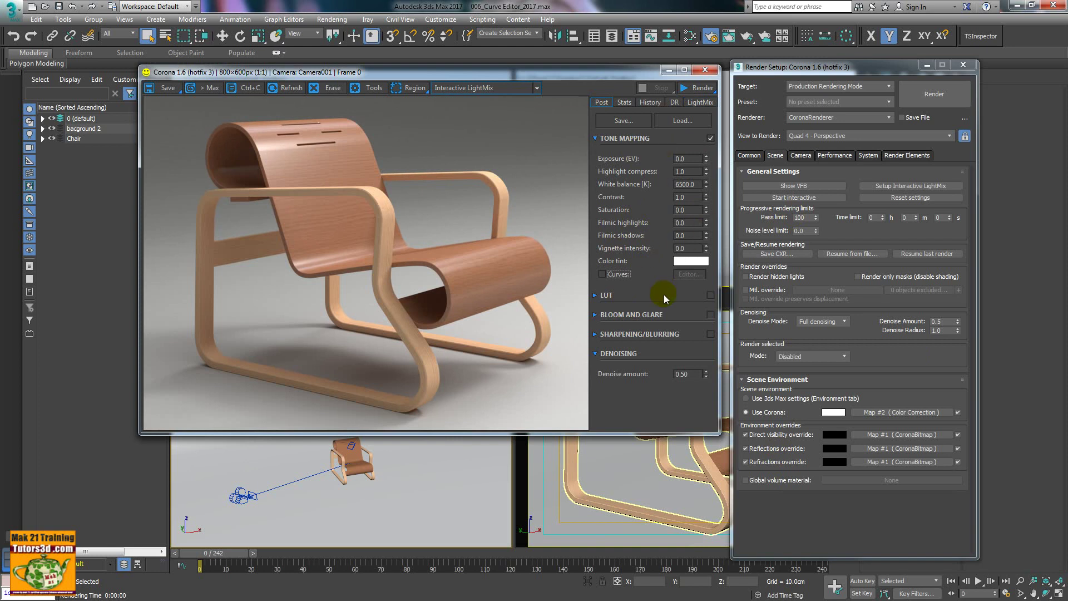
{"action": "left_click", "coordinate": [603, 274]}
Open the Curve Editor and position it up and to the right beside the render.
{"action": "left_click", "coordinate": [689, 274]}
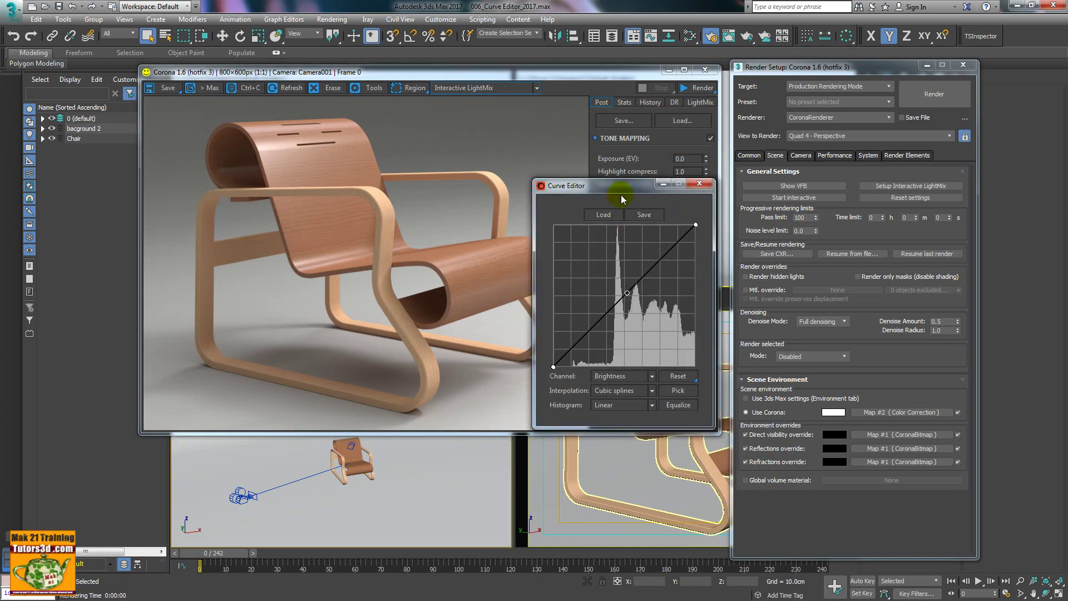
{"action": "left_click_drag", "start_coordinate": [648, 192], "coordinate": [691, 140]}
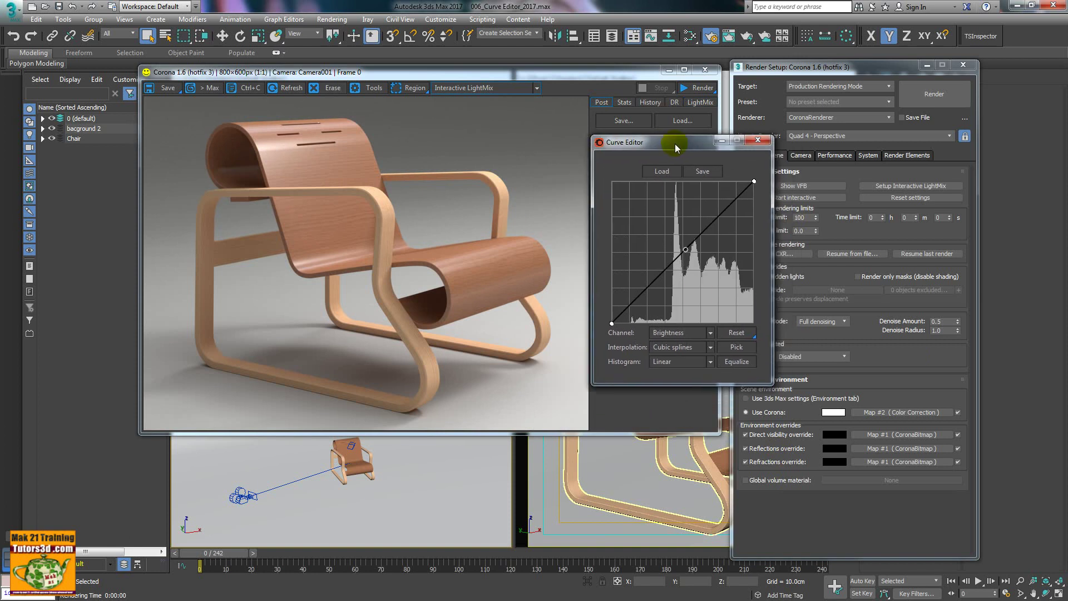
{"action": "left_click", "coordinate": [698, 294]}
{"action": "left_click_drag", "start_coordinate": [668, 144], "coordinate": [674, 145]}
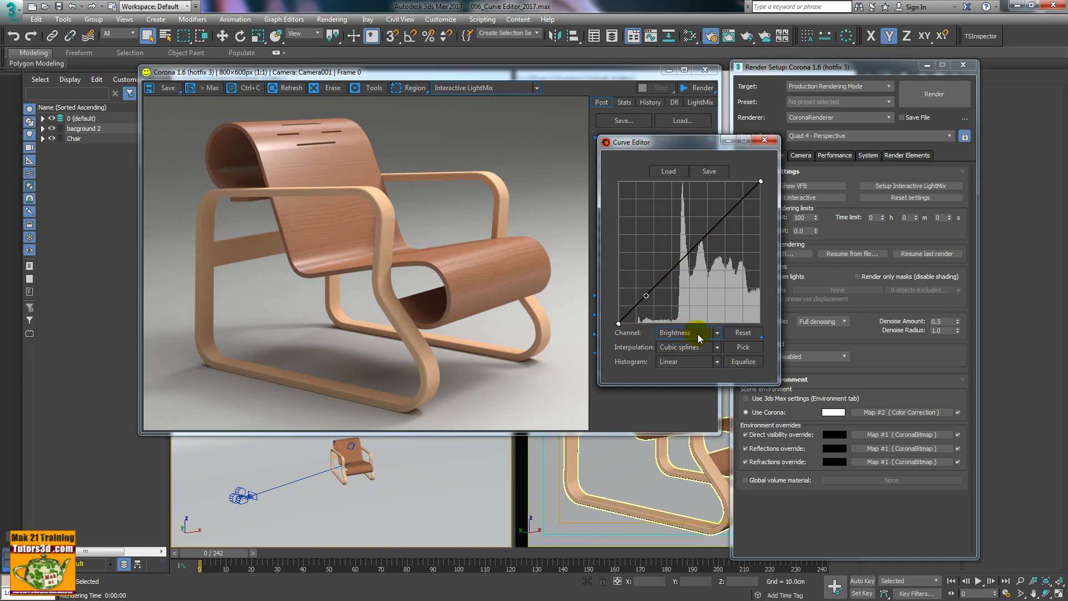
Compare the Red, Green and Blue channel curves and histograms.
{"action": "left_click", "coordinate": [715, 332]}
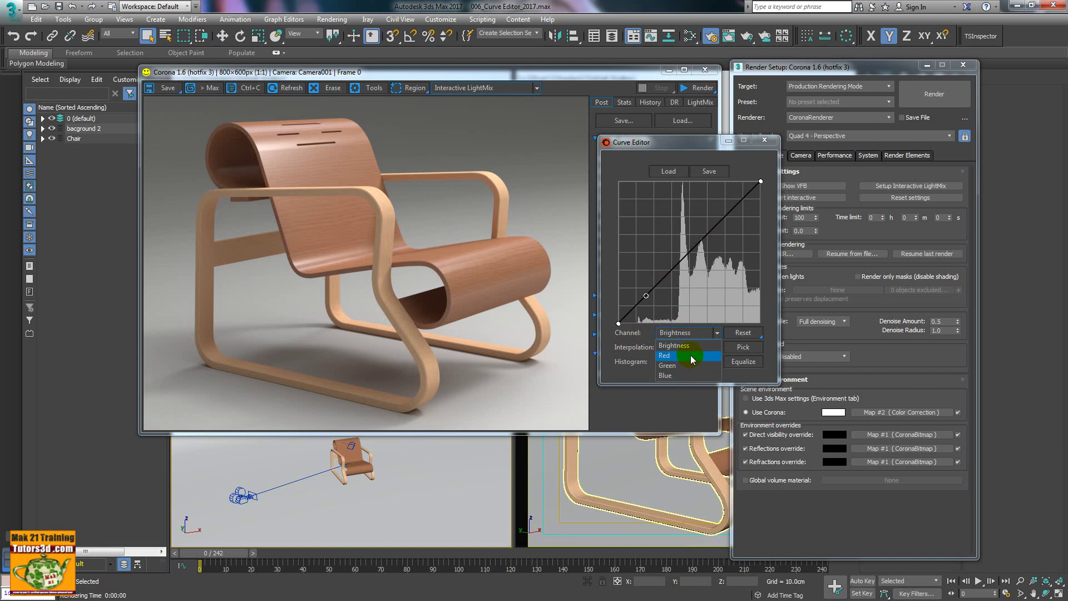
{"action": "left_click", "coordinate": [690, 355]}
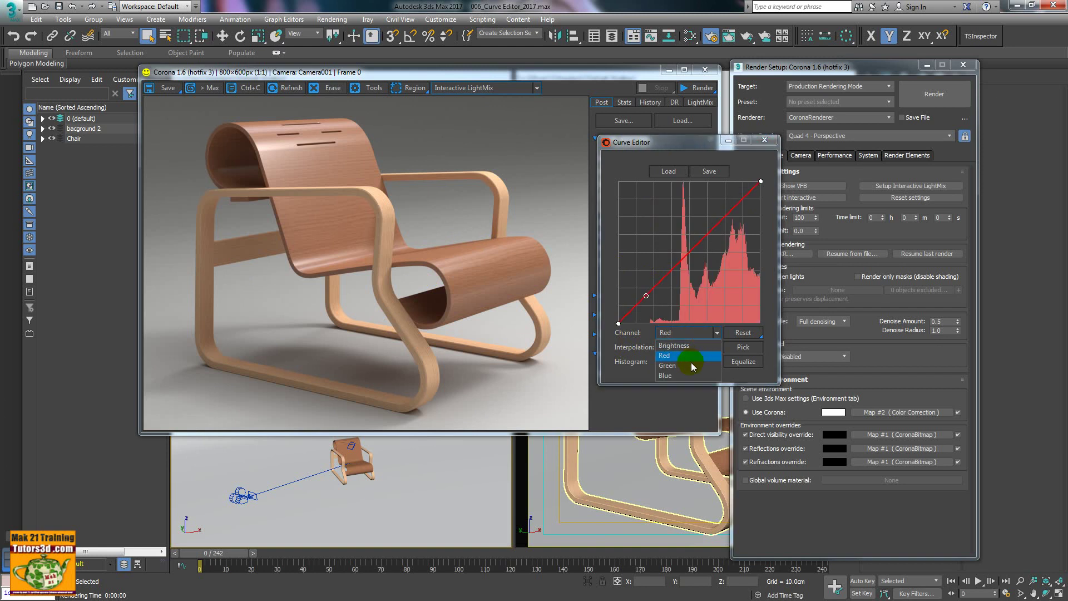
{"action": "left_click", "coordinate": [691, 364]}
{"action": "left_click", "coordinate": [693, 333]}
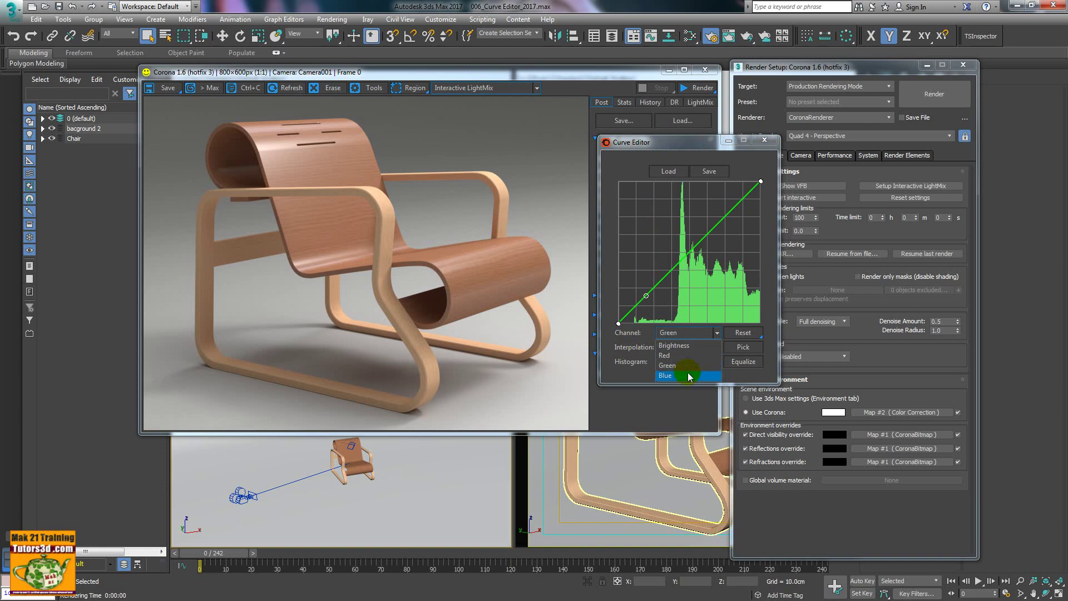
{"action": "left_click", "coordinate": [688, 374]}
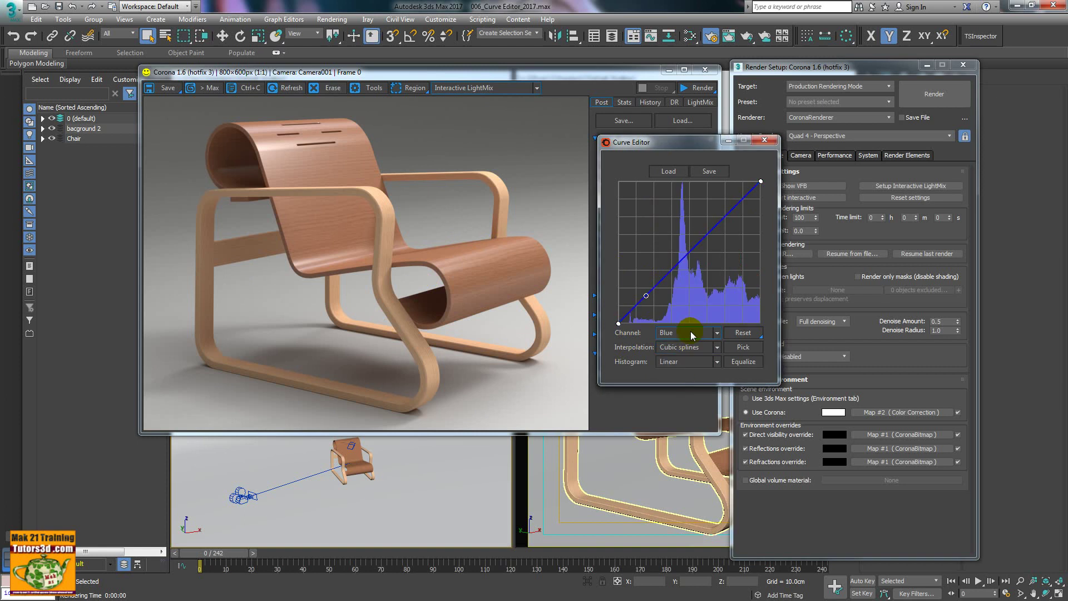
Cycle back through Green and Blue, settling on the Red channel.
{"action": "left_click", "coordinate": [690, 331]}
{"action": "left_click", "coordinate": [685, 365]}
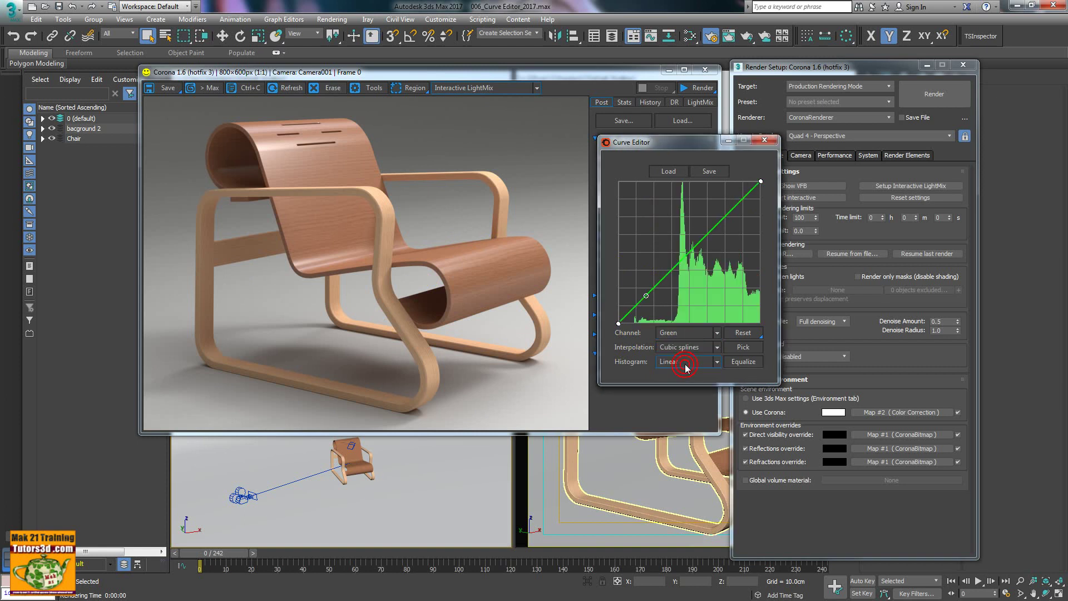
{"action": "left_click", "coordinate": [690, 332]}
{"action": "left_click", "coordinate": [679, 373]}
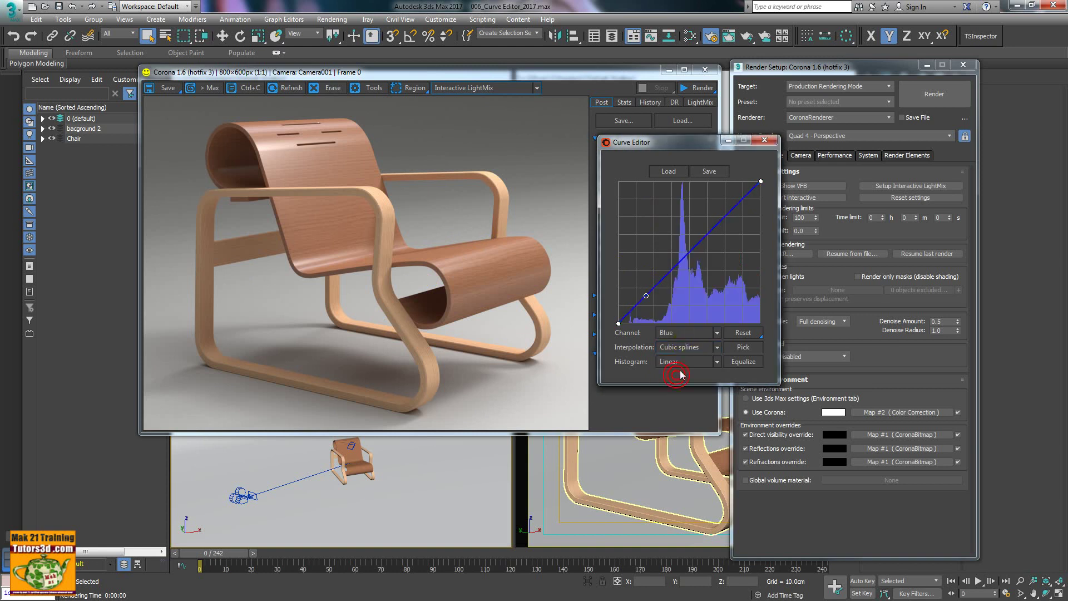
{"action": "left_click", "coordinate": [692, 335]}
{"action": "left_click", "coordinate": [689, 354]}
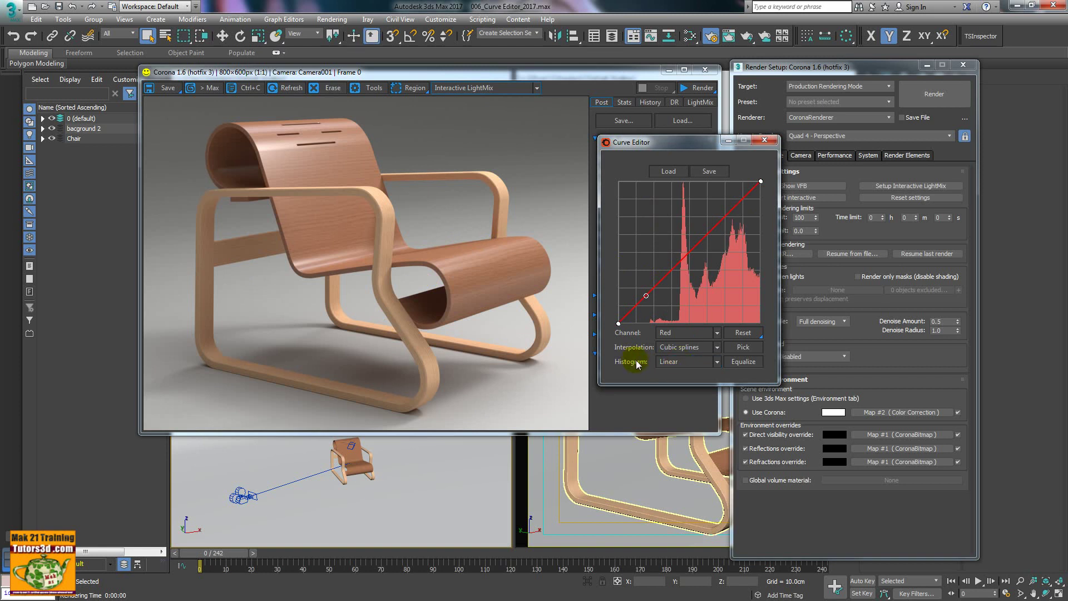
{"action": "left_click", "coordinate": [682, 332]}
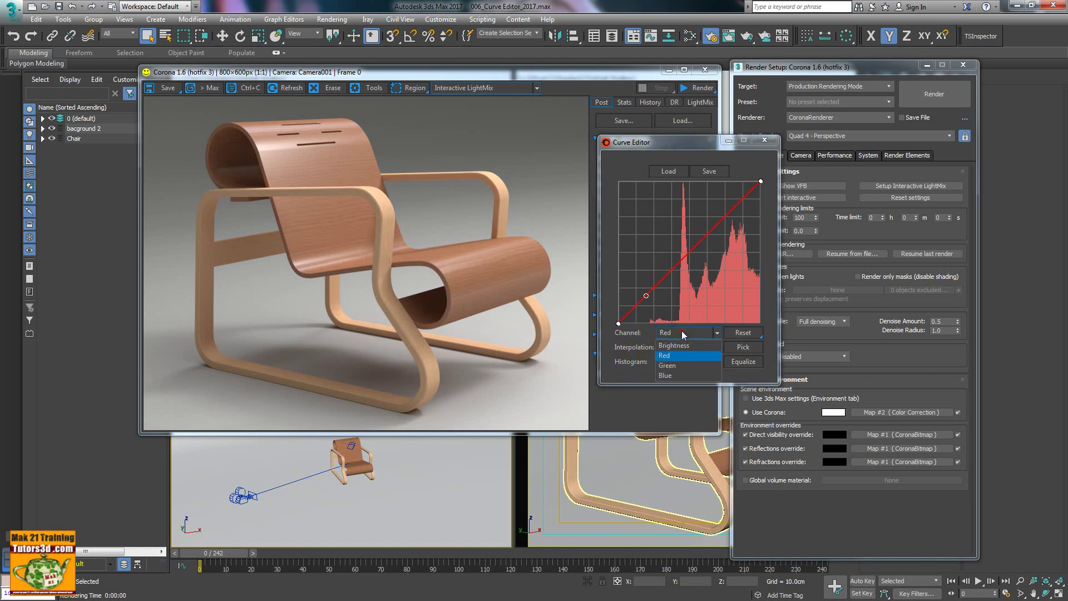
{"action": "left_click", "coordinate": [671, 357]}
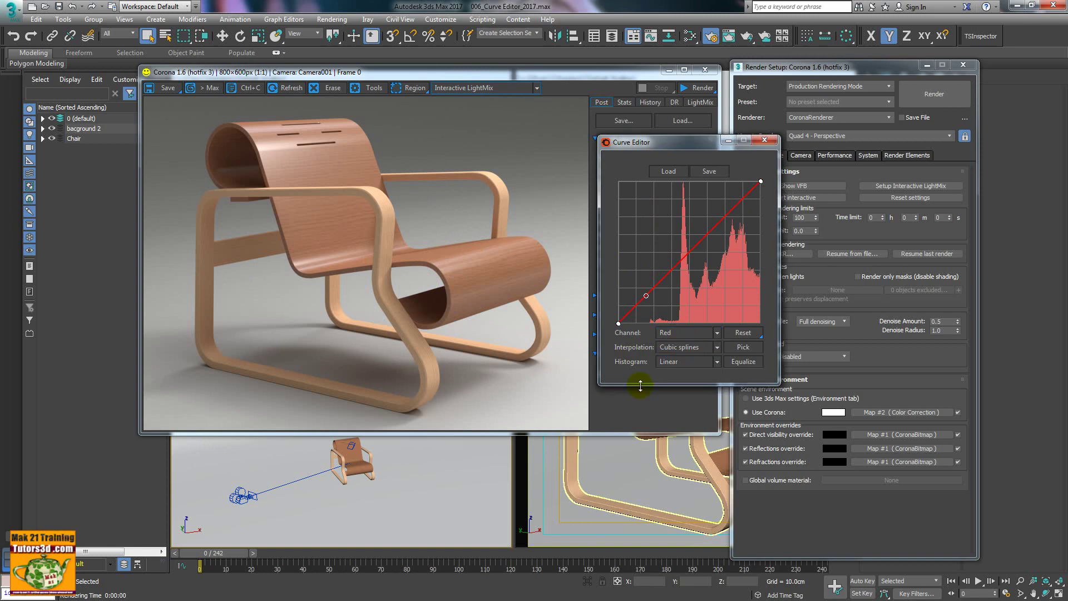
{"action": "left_click", "coordinate": [684, 362]}
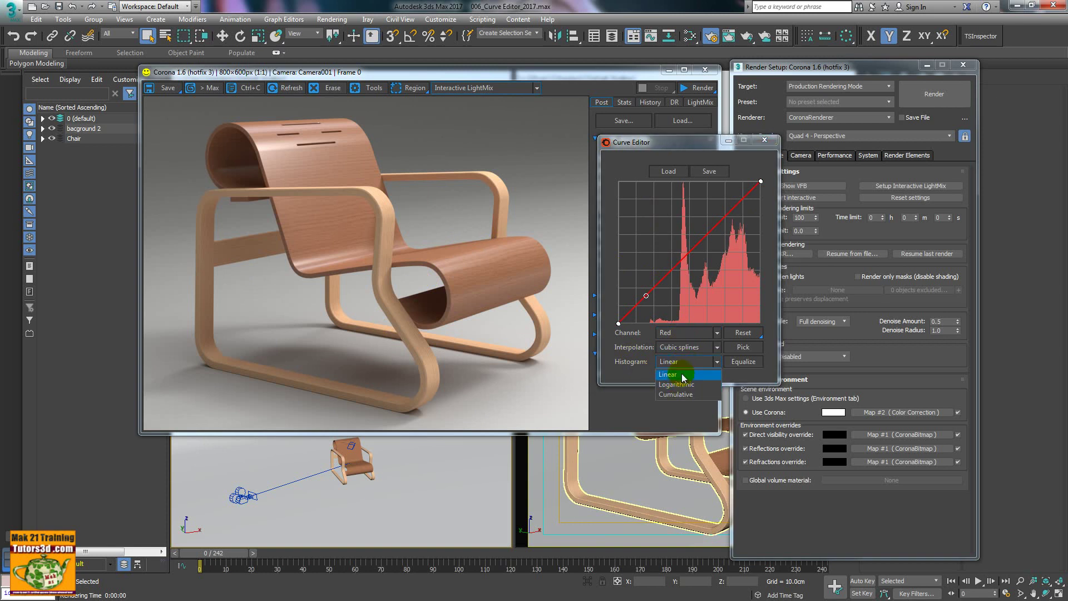
Show the Green channel with a Cumulative histogram, nudging its middle point up.
{"action": "left_click", "coordinate": [682, 382]}
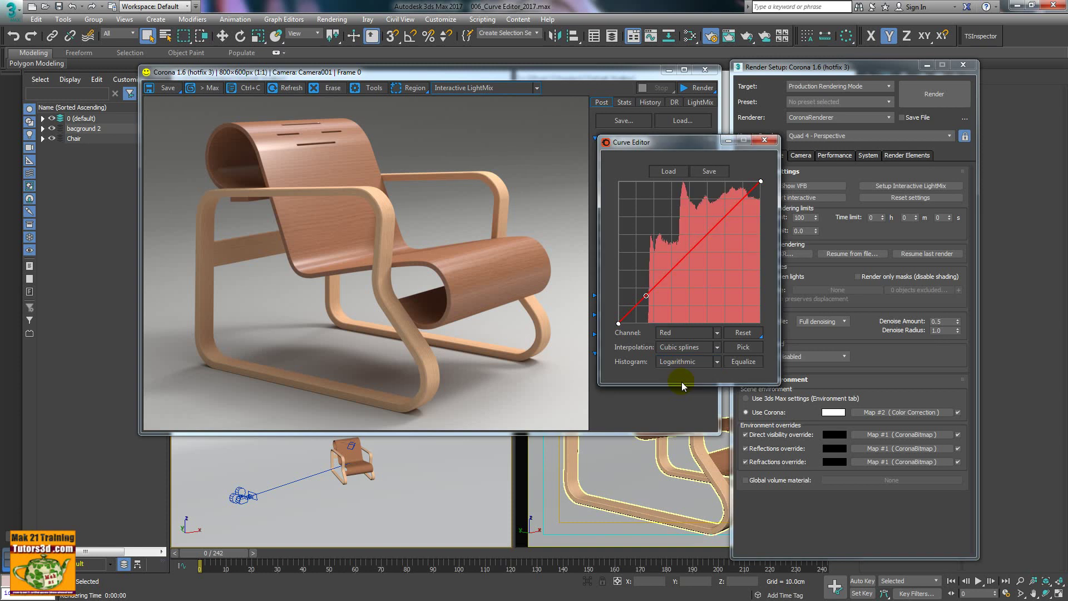
{"action": "left_click", "coordinate": [684, 333]}
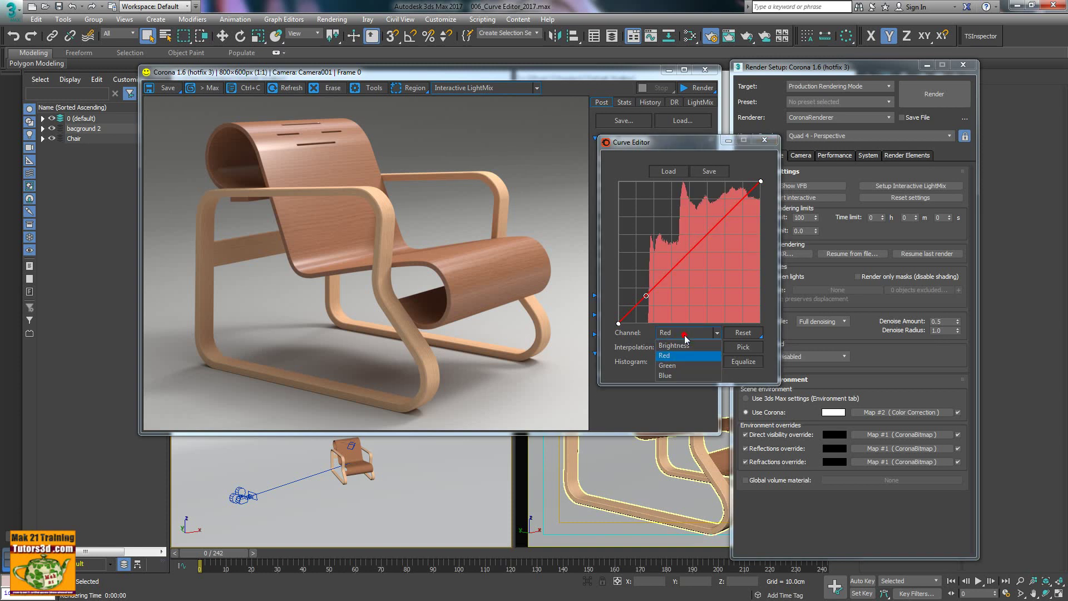
{"action": "left_click", "coordinate": [681, 364]}
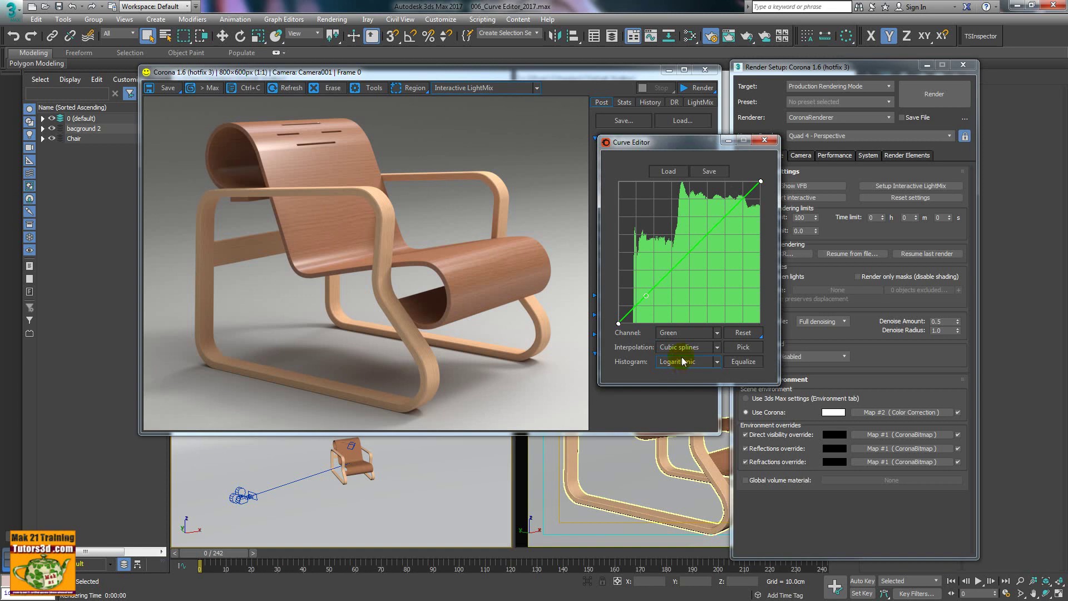
{"action": "left_click", "coordinate": [683, 362]}
{"action": "left_click", "coordinate": [680, 395]}
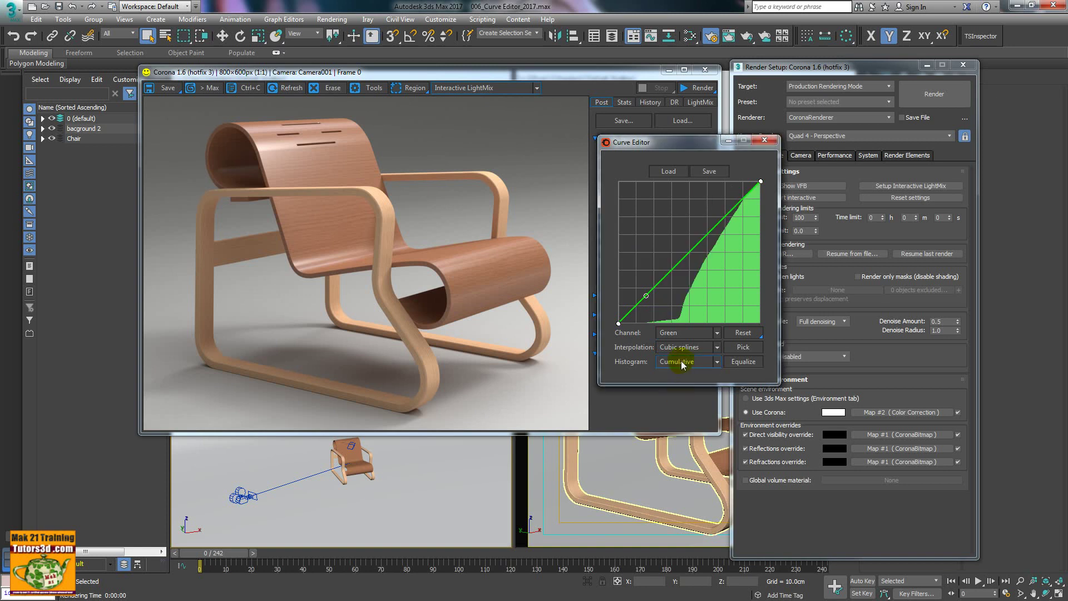
{"action": "left_click_drag", "start_coordinate": [646, 295], "coordinate": [649, 292]}
Apply Equalize to the Green curve, then switch to the Brightness channel.
{"action": "left_click", "coordinate": [745, 363]}
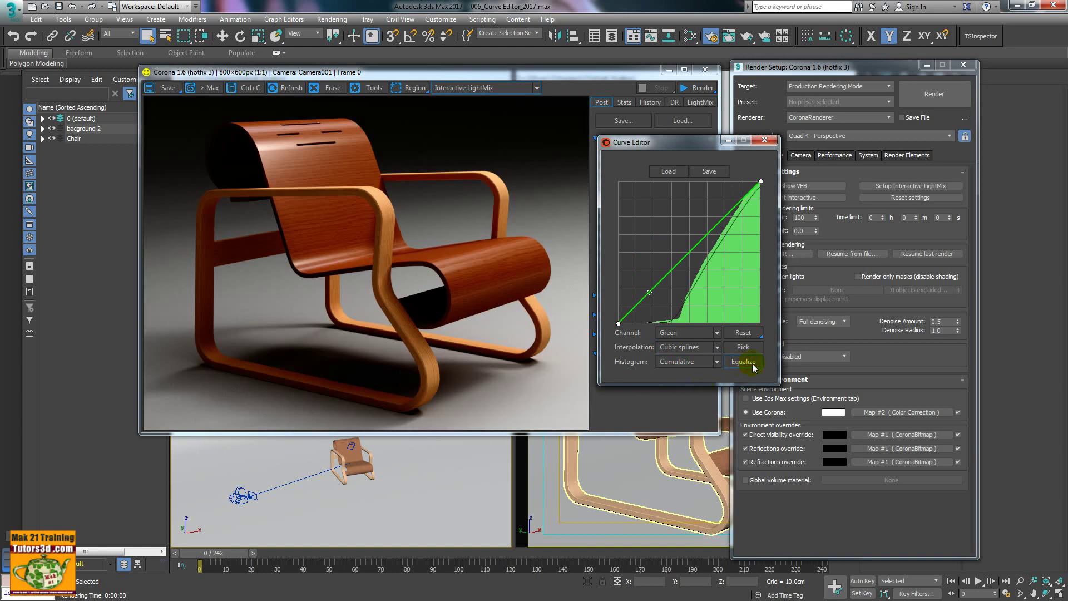
{"action": "left_click", "coordinate": [741, 362]}
{"action": "left_click", "coordinate": [686, 335]}
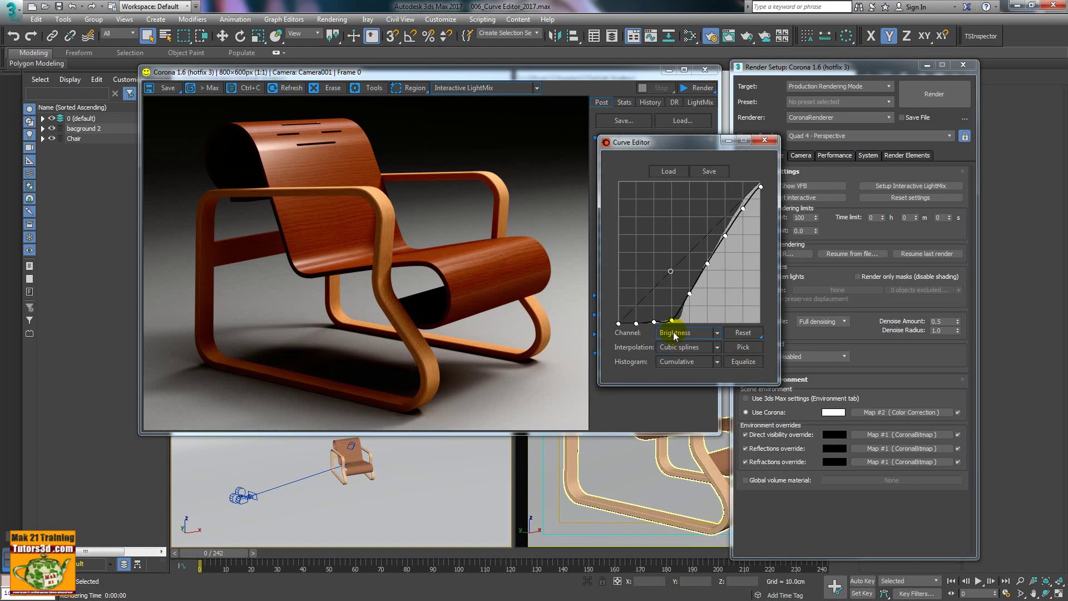
Reset the Brightness curve to a straight diagonal and set the histogram to Linear.
{"action": "left_click_drag", "start_coordinate": [672, 331], "coordinate": [632, 318]}
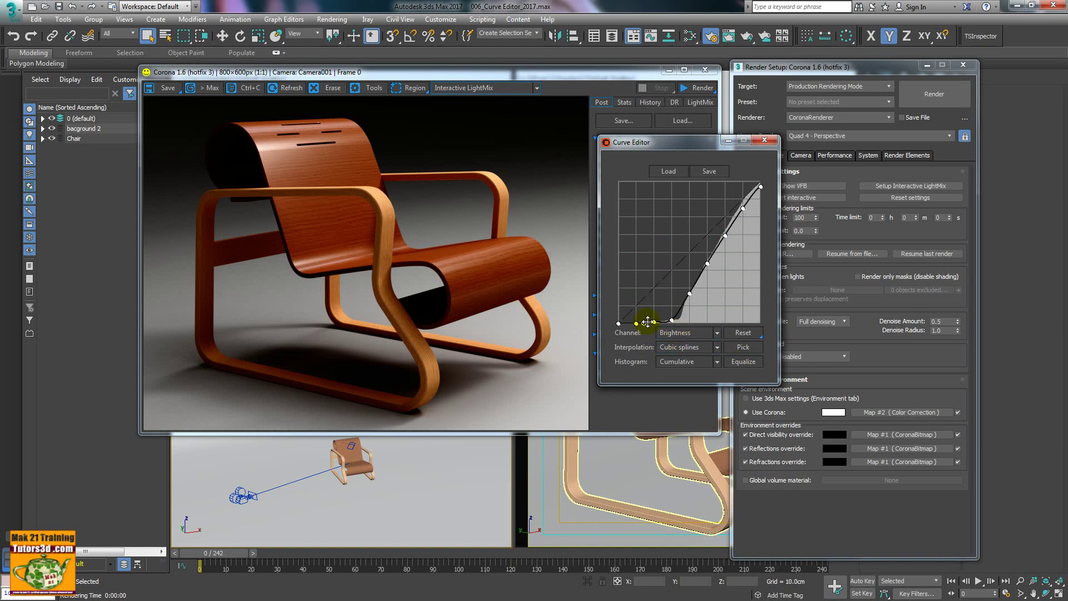
{"action": "left_click", "coordinate": [688, 299]}
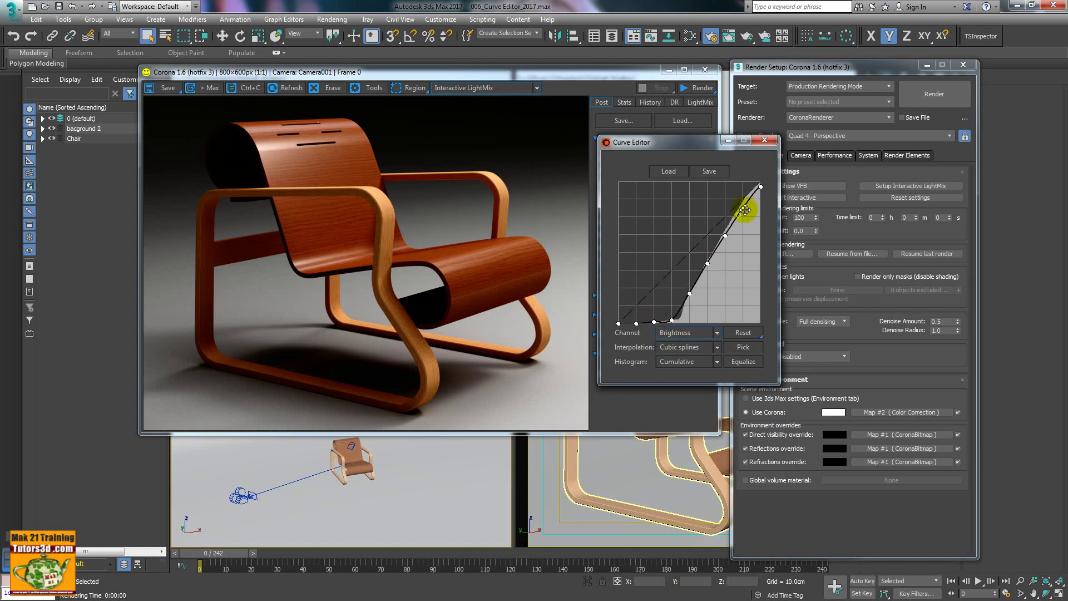
{"action": "left_click", "coordinate": [703, 285]}
{"action": "left_click", "coordinate": [660, 322]}
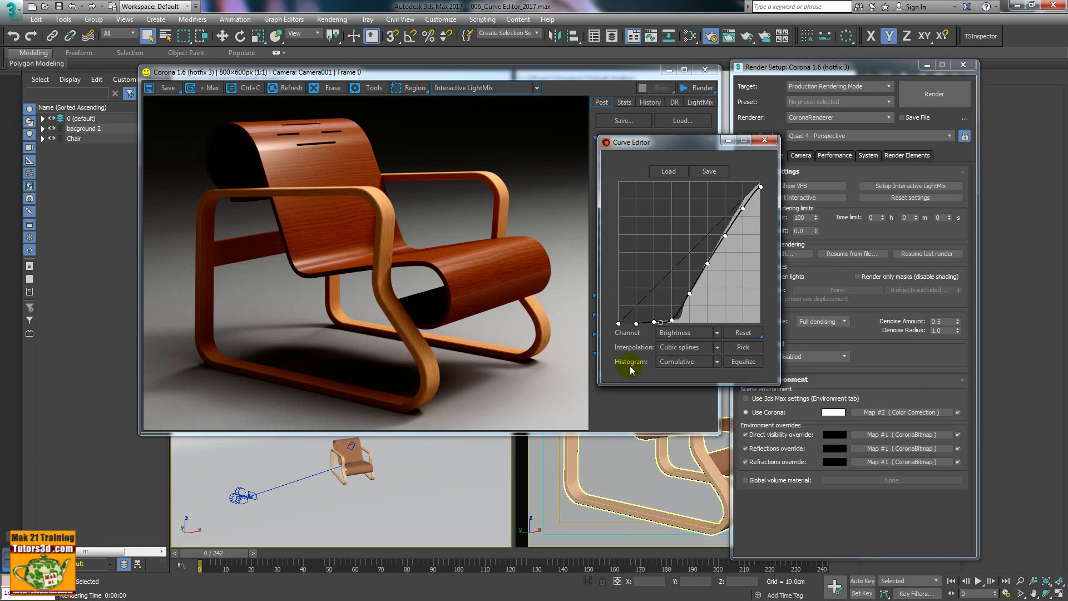
{"action": "left_click", "coordinate": [740, 332]}
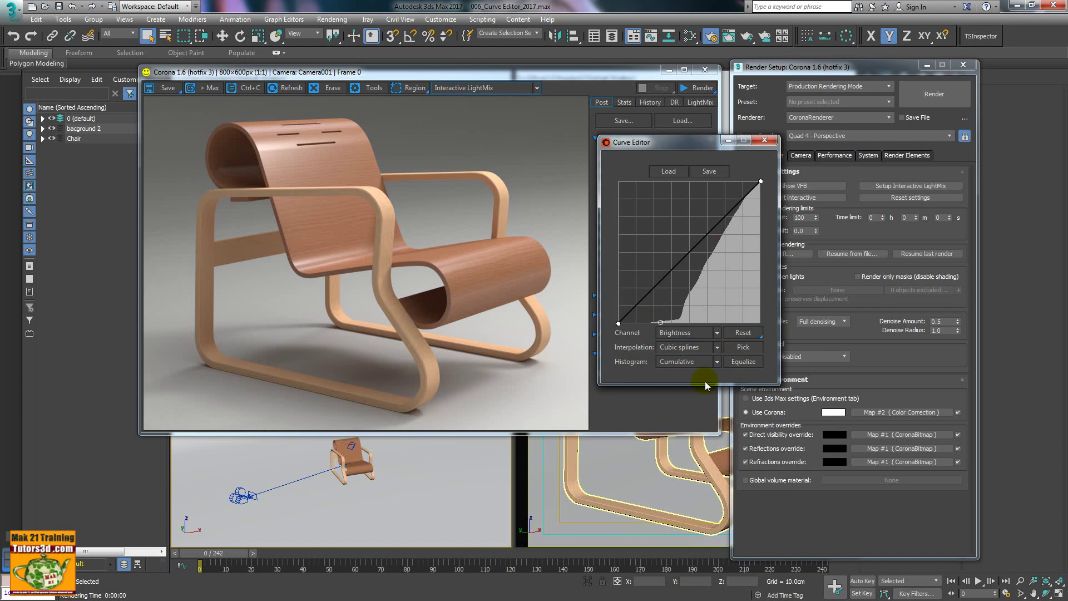
{"action": "left_click", "coordinate": [716, 367]}
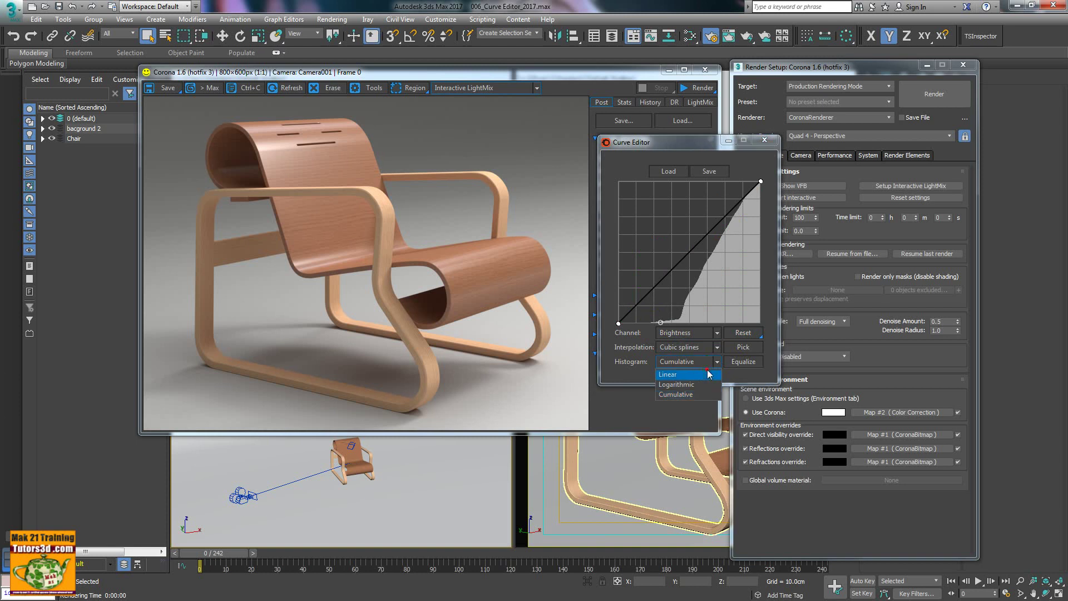
{"action": "left_click", "coordinate": [664, 376]}
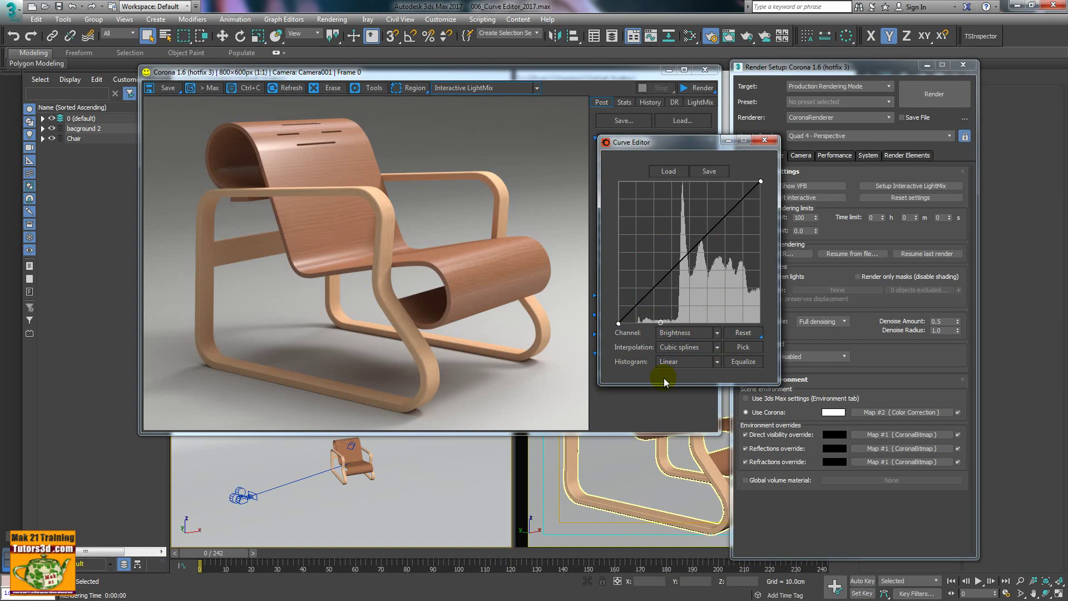
Set interpolation to Linear splines and add a lower curve point, deleting the upper one.
{"action": "left_click", "coordinate": [672, 347]}
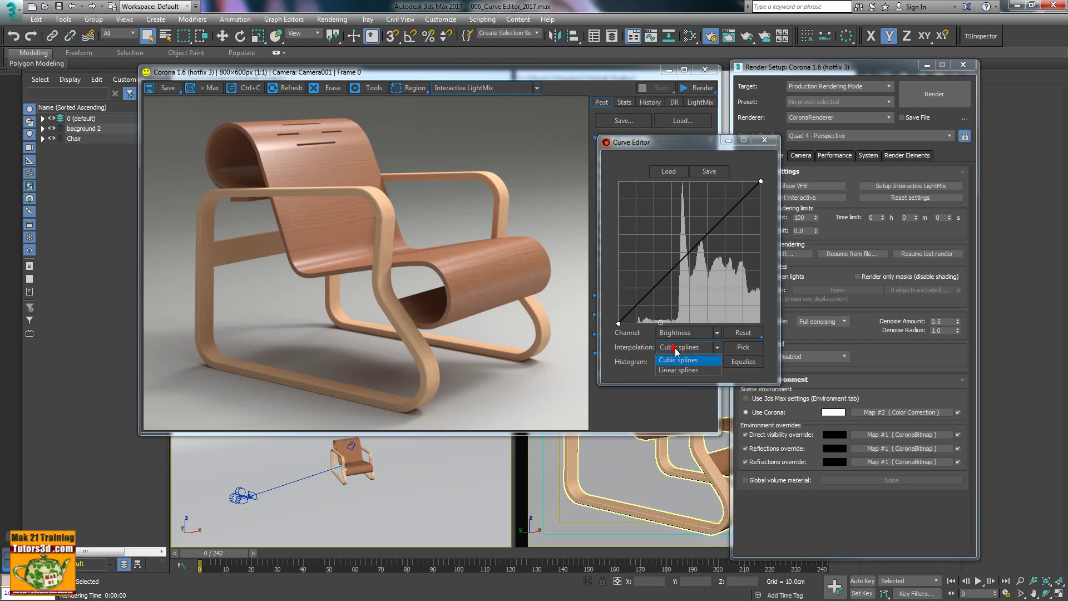
{"action": "left_click", "coordinate": [683, 371]}
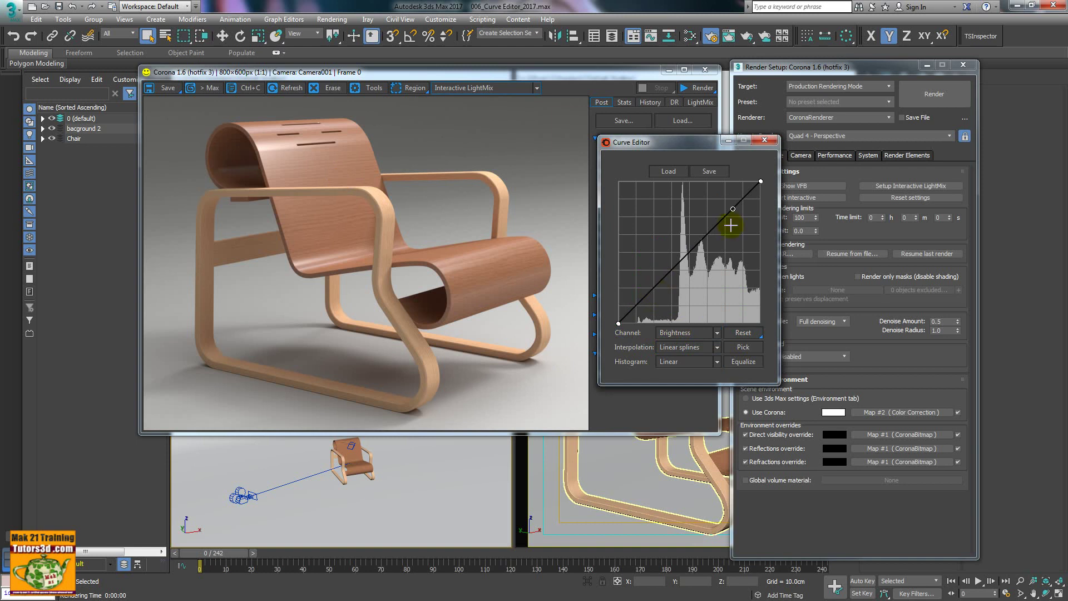
{"action": "left_click", "coordinate": [655, 287]}
{"action": "mouse_move", "coordinate": [680, 260]}
{"action": "left_mouse_down"}
{"action": "mouse_move", "coordinate": [738, 204]}
{"action": "mouse_move", "coordinate": [687, 264]}
{"action": "mouse_move", "coordinate": [670, 266]}
{"action": "mouse_move", "coordinate": [695, 247]}
{"action": "left_mouse_up"}
{"action": "key", "text": "Delete"}
Pull the curve points below the diagonal to deepen shadows and midtones.
{"action": "left_click_drag", "start_coordinate": [655, 286], "coordinate": [666, 296]}
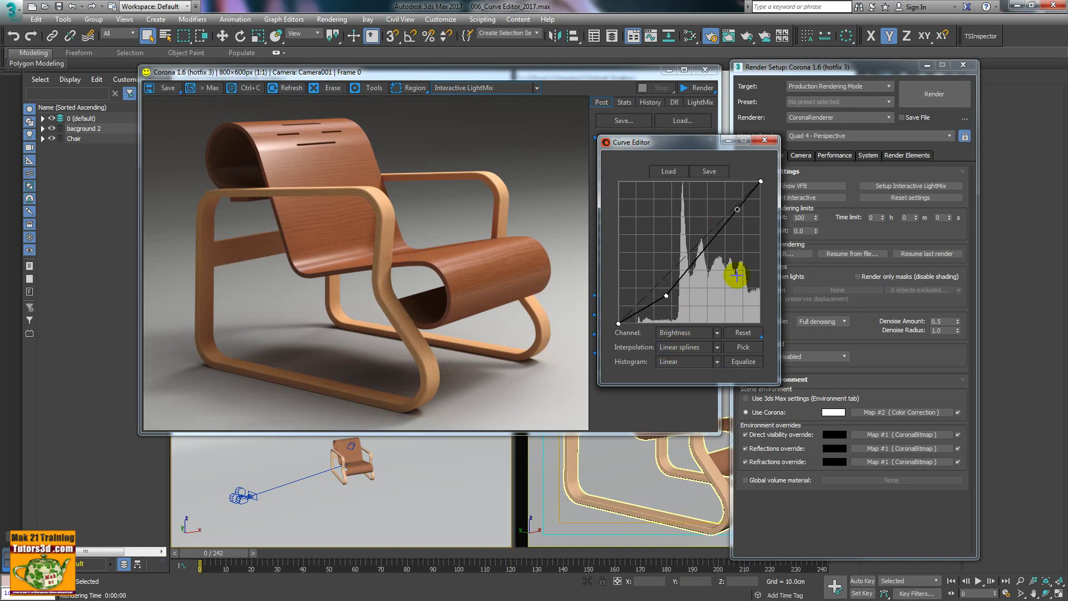
{"action": "left_click_drag", "start_coordinate": [737, 209], "coordinate": [713, 238]}
{"action": "left_click", "coordinate": [709, 281]}
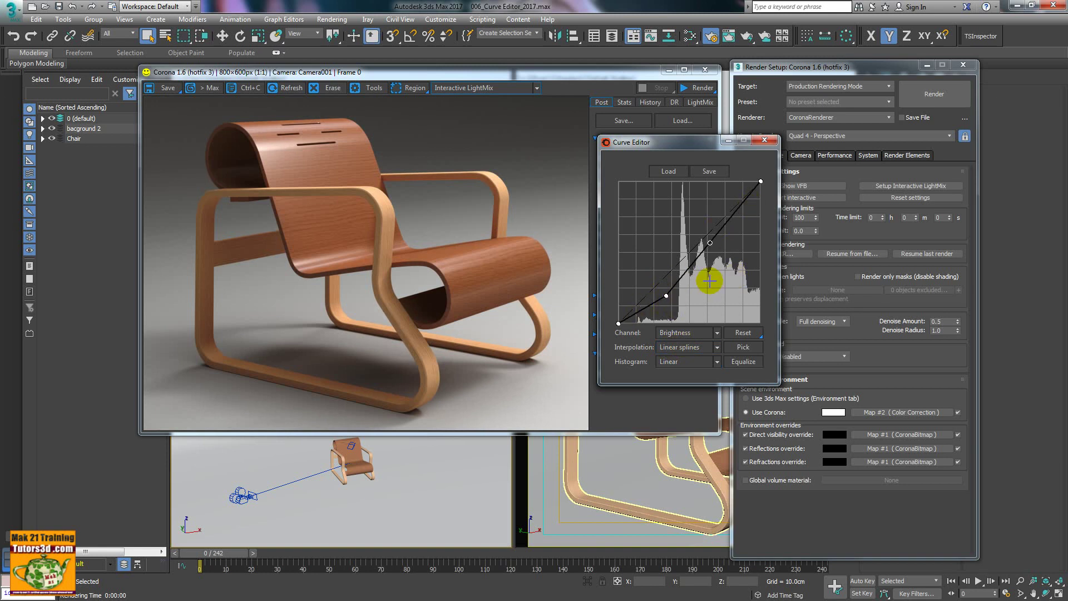
{"action": "left_click_drag", "start_coordinate": [709, 281], "coordinate": [695, 302]}
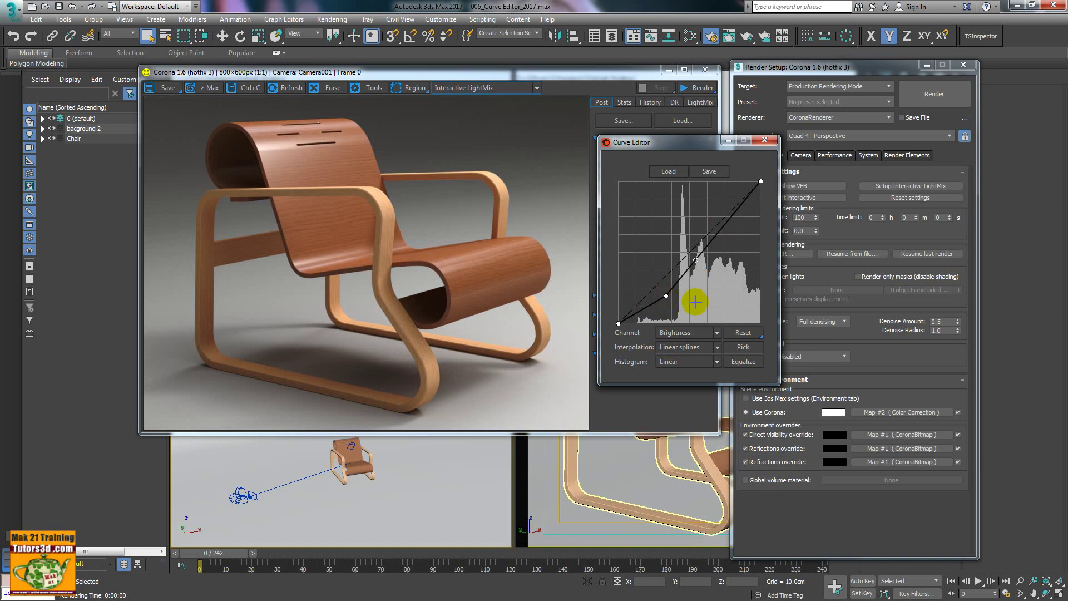
{"action": "left_click_drag", "start_coordinate": [695, 302], "coordinate": [693, 304]}
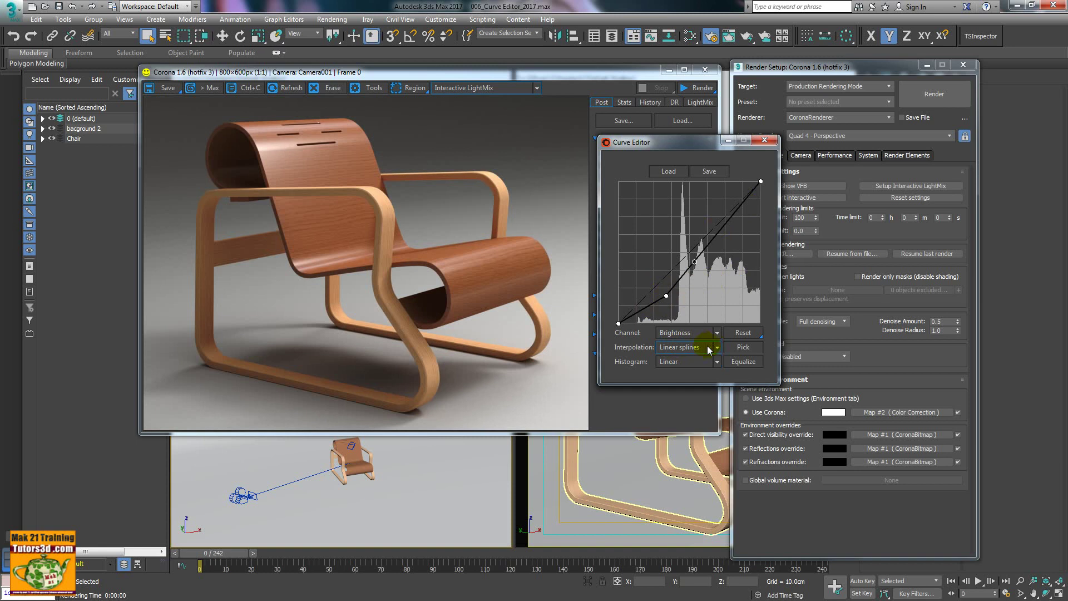
Compare Linear and Cubic splines interpolation, settling on Cubic splines.
{"action": "left_click", "coordinate": [716, 347]}
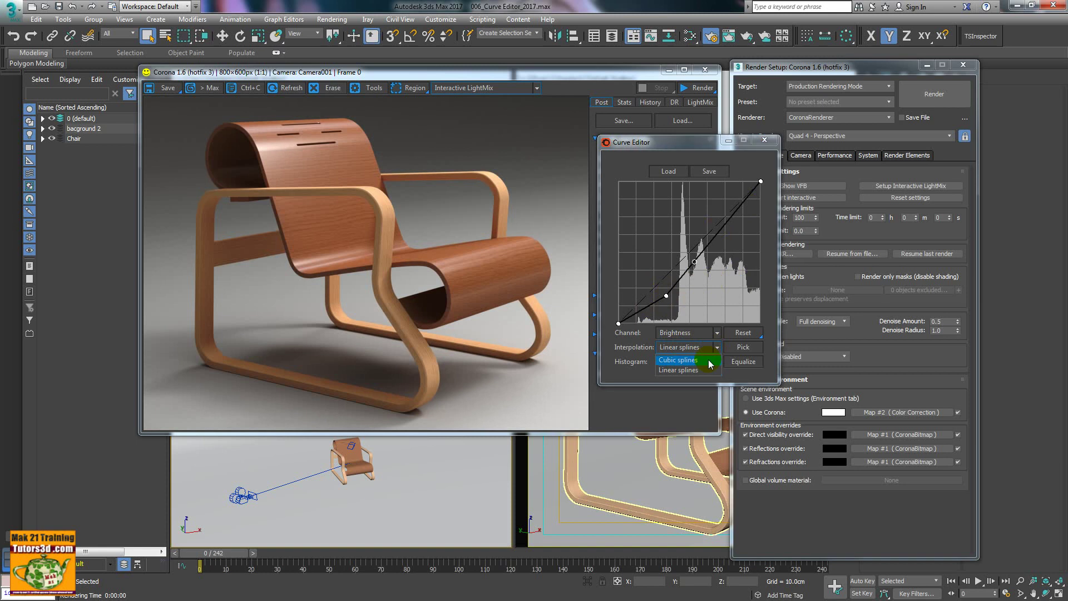
{"action": "left_click", "coordinate": [708, 360]}
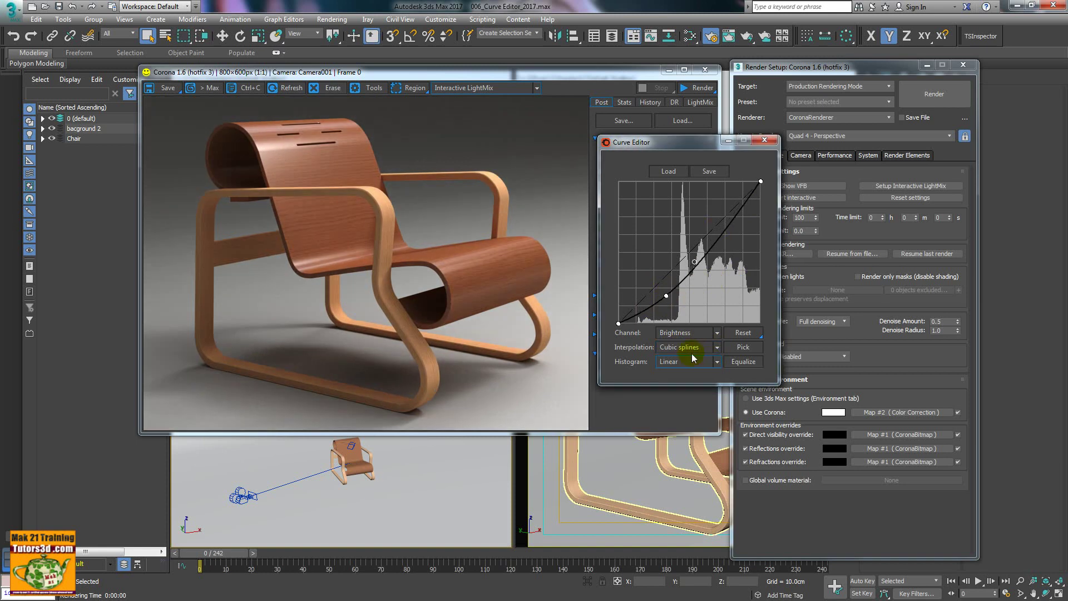
{"action": "left_click", "coordinate": [717, 347]}
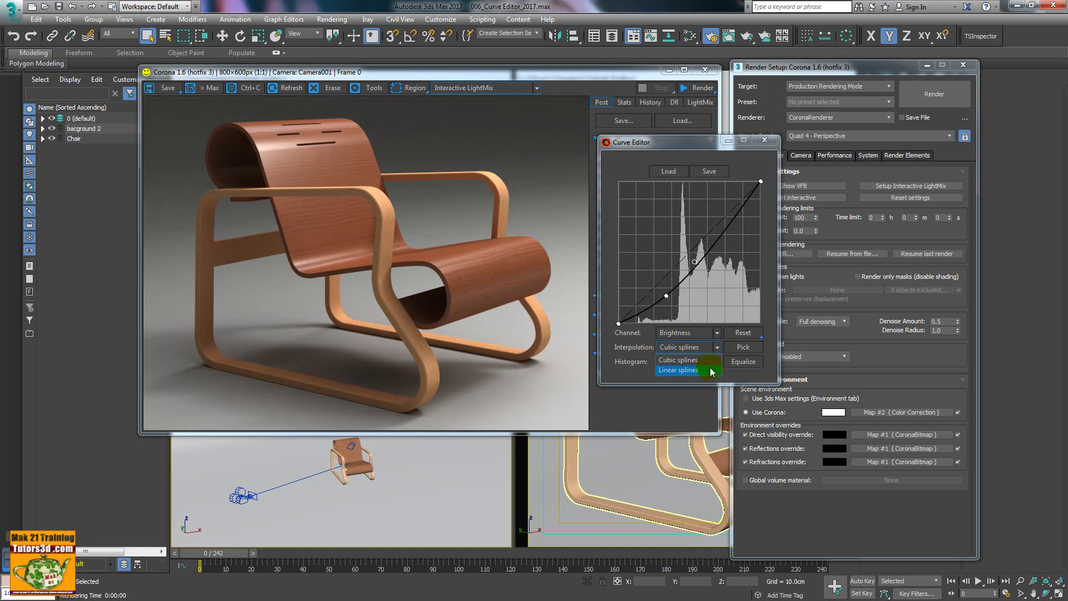
{"action": "left_click", "coordinate": [710, 370]}
{"action": "left_click", "coordinate": [718, 347]}
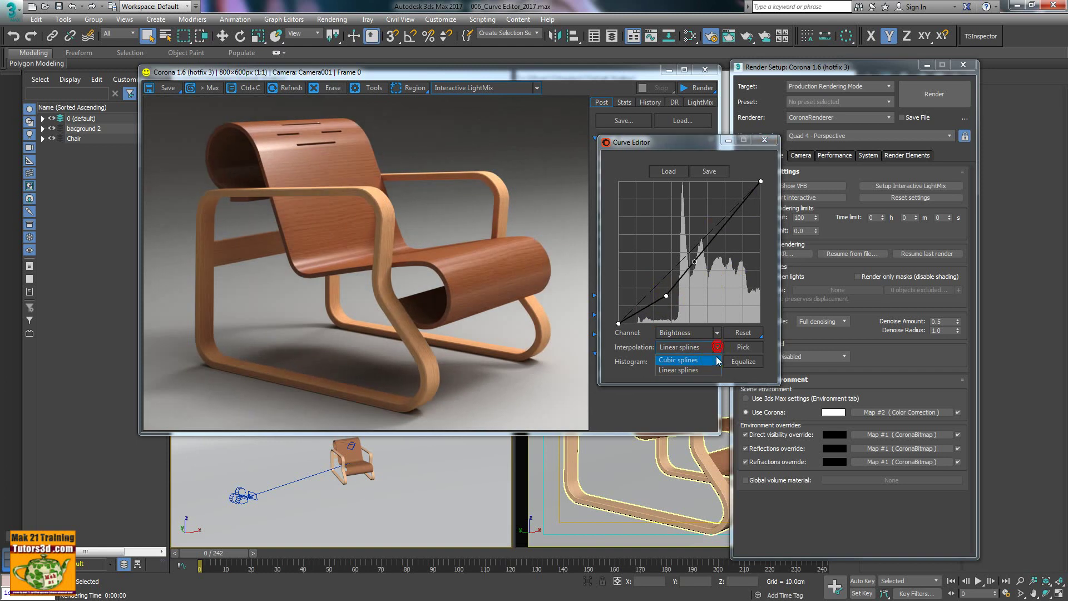
{"action": "left_click", "coordinate": [715, 361]}
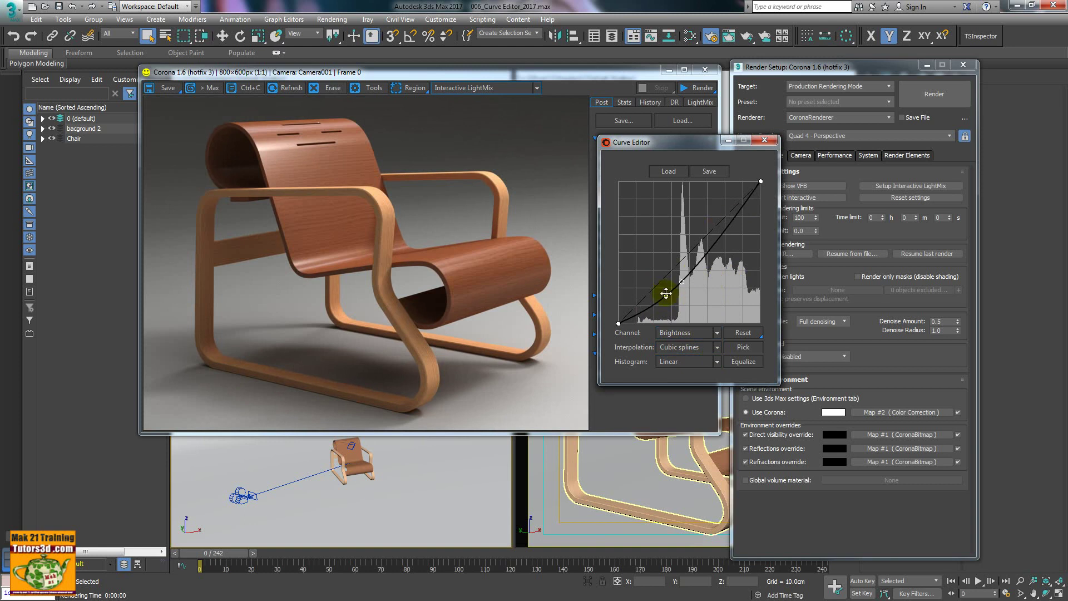
{"action": "left_click", "coordinate": [625, 320]}
{"action": "left_click", "coordinate": [718, 347]}
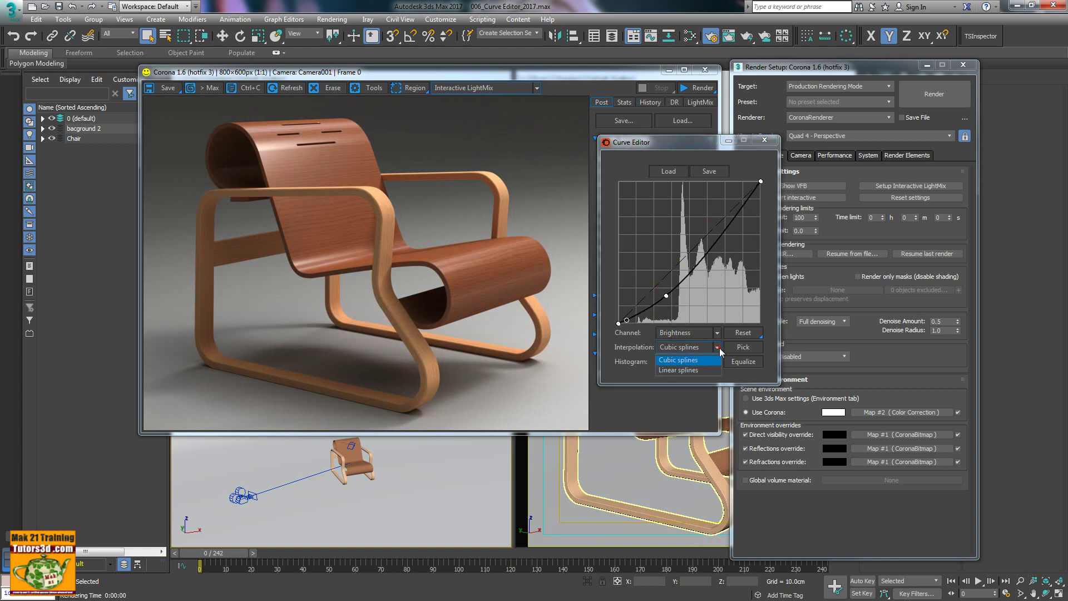
{"action": "left_click", "coordinate": [713, 369]}
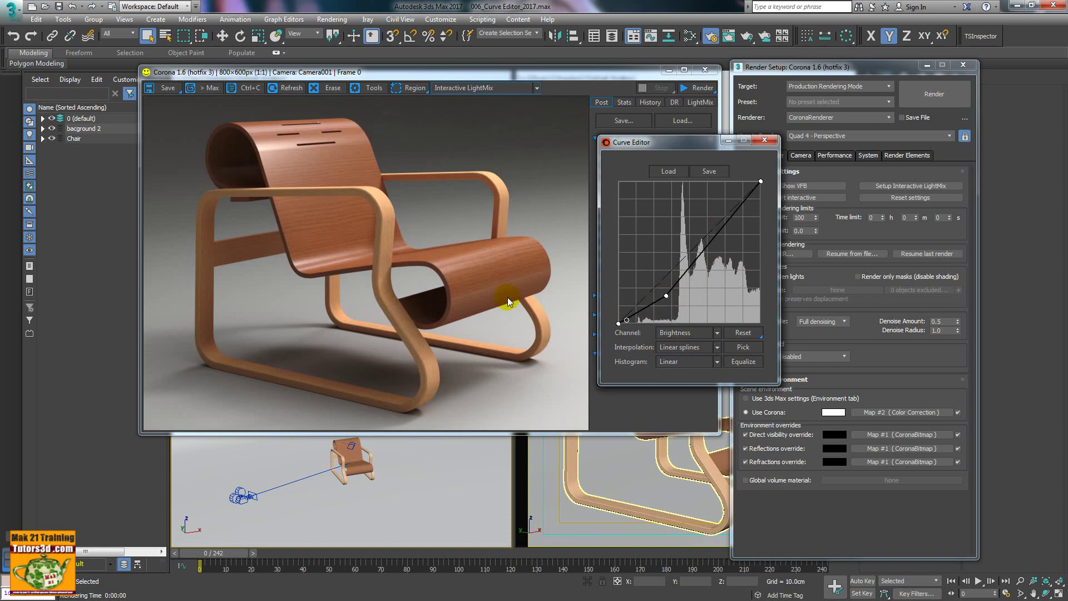
{"action": "left_click_drag", "start_coordinate": [626, 320], "coordinate": [666, 294]}
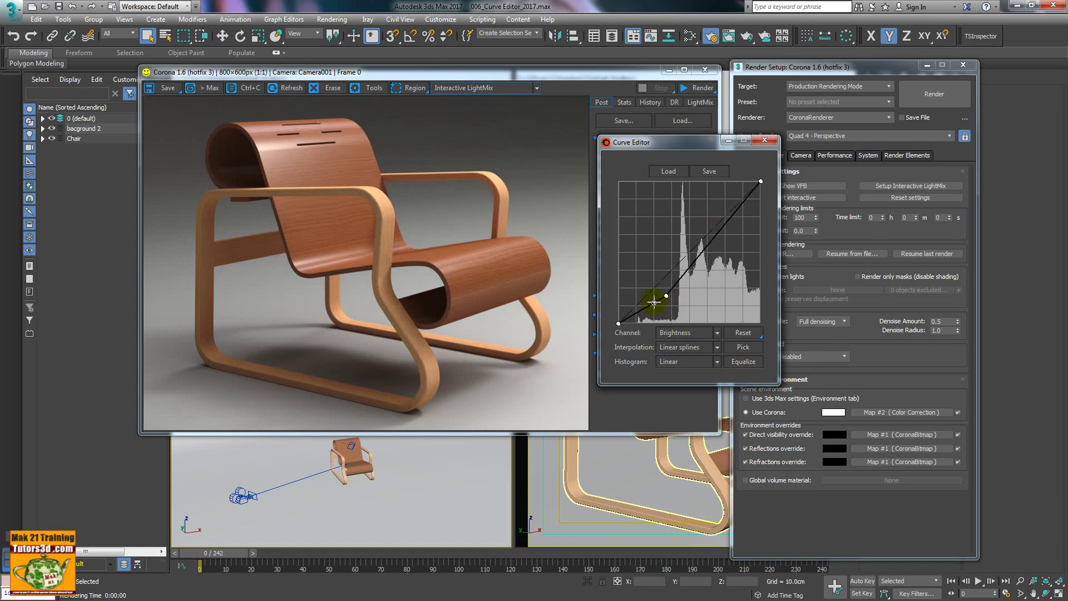
{"action": "left_click", "coordinate": [683, 347]}
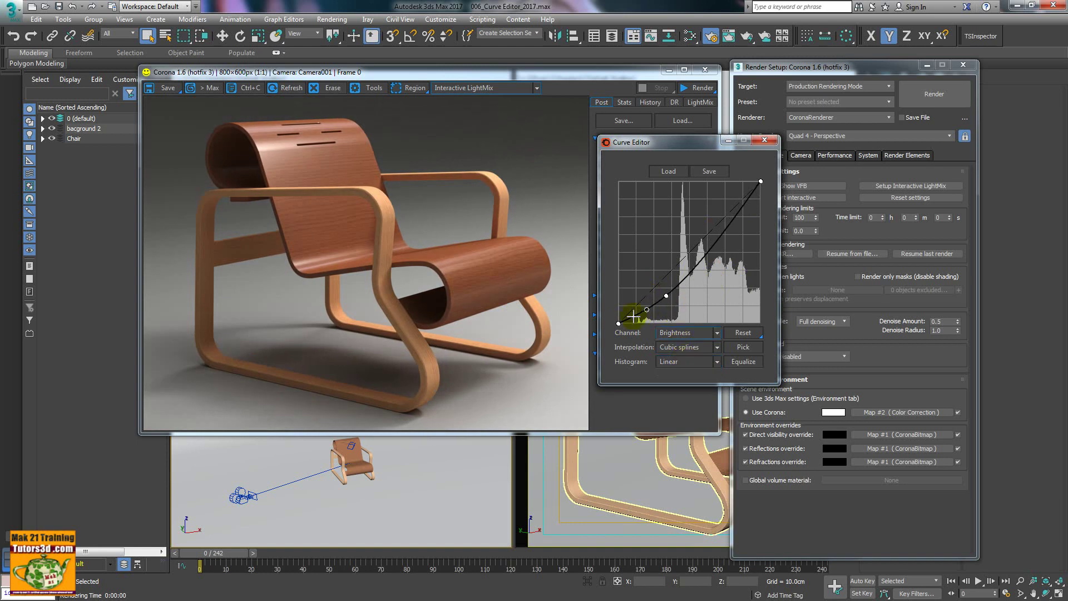
Shape the Brightness curve into an S-curve, lifting highlights and adding an upper point.
{"action": "left_click", "coordinate": [706, 299]}
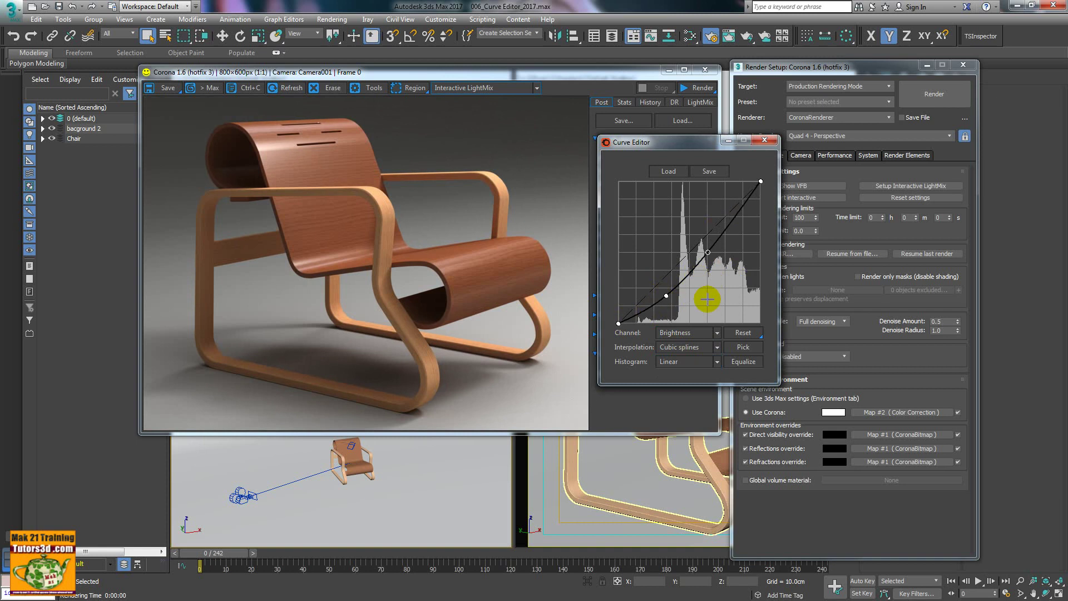
{"action": "left_click", "coordinate": [666, 296]}
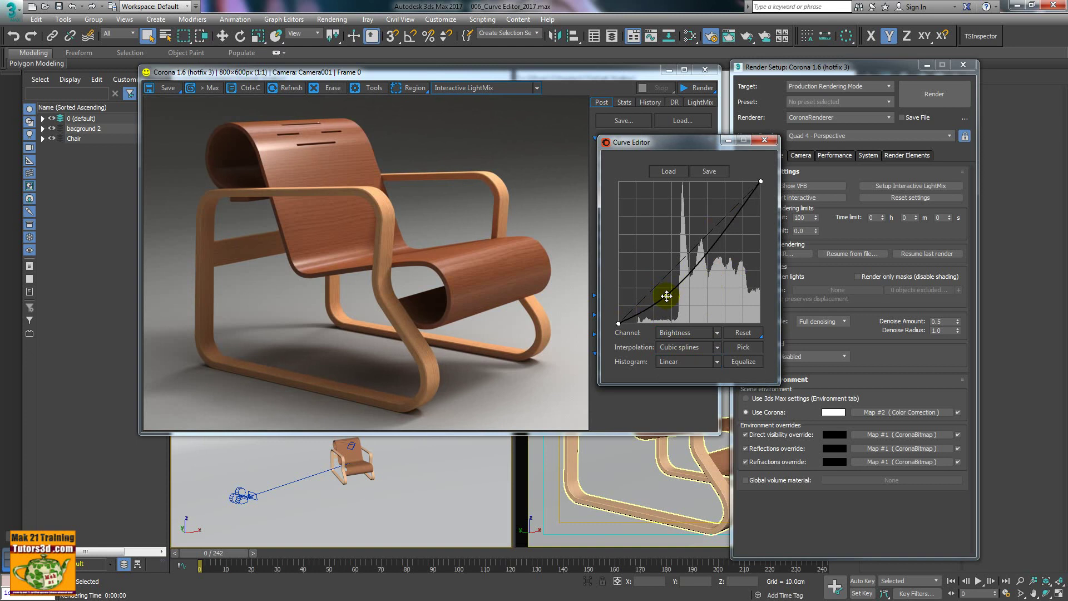
{"action": "left_click", "coordinate": [725, 291]}
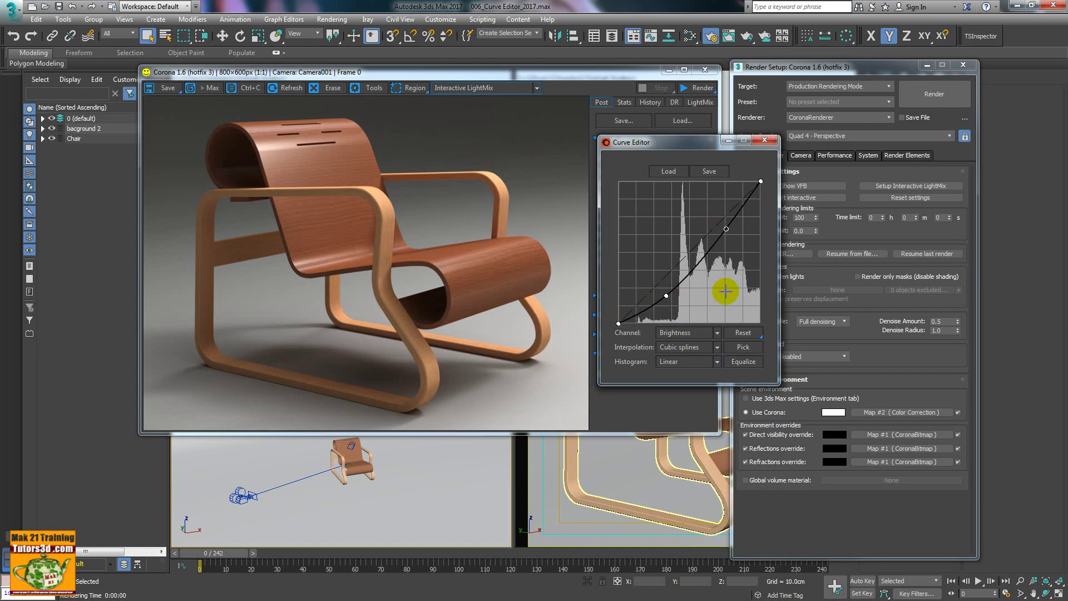
{"action": "left_click_drag", "start_coordinate": [725, 229], "coordinate": [733, 219]}
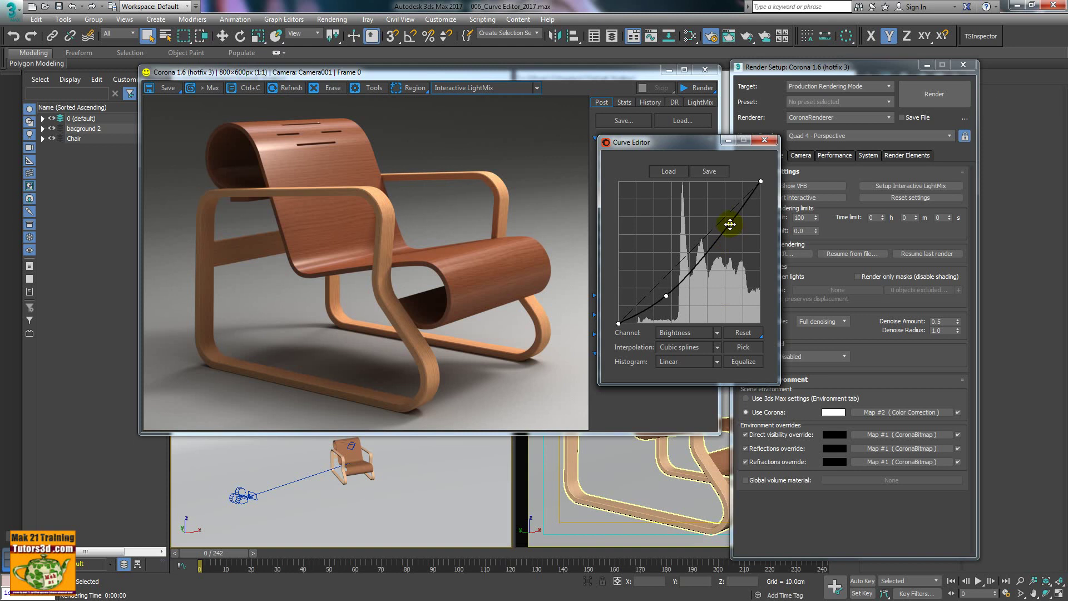
{"action": "mouse_move", "coordinate": [727, 221]}
{"action": "left_mouse_down"}
{"action": "mouse_move", "coordinate": [654, 256]}
{"action": "mouse_move", "coordinate": [310, 136]}
{"action": "left_mouse_up"}
{"action": "left_click_drag", "start_coordinate": [731, 225], "coordinate": [726, 213]}
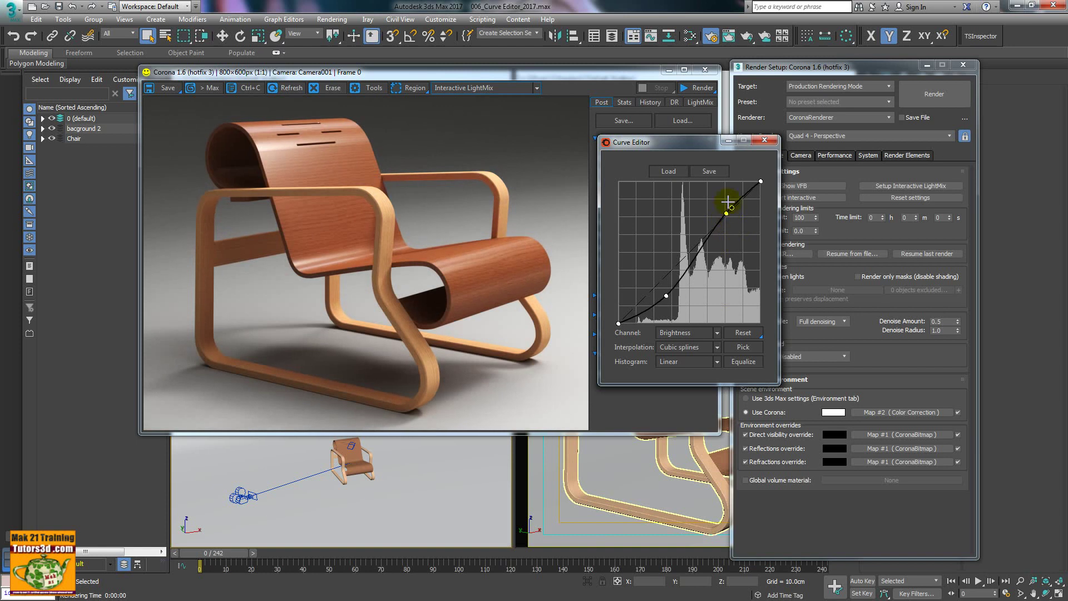
{"action": "mouse_move", "coordinate": [666, 295]}
{"action": "left_mouse_down"}
{"action": "mouse_move", "coordinate": [678, 277]}
{"action": "mouse_move", "coordinate": [663, 294]}
{"action": "left_mouse_up"}
{"action": "left_click", "coordinate": [757, 184]}
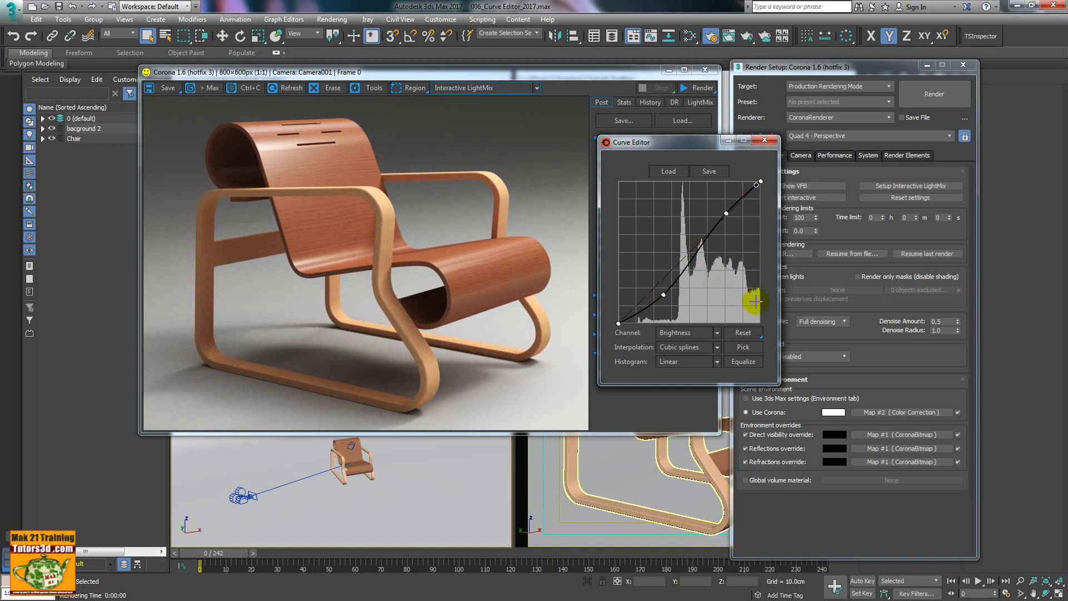
{"action": "left_click_drag", "start_coordinate": [755, 301], "coordinate": [743, 311]}
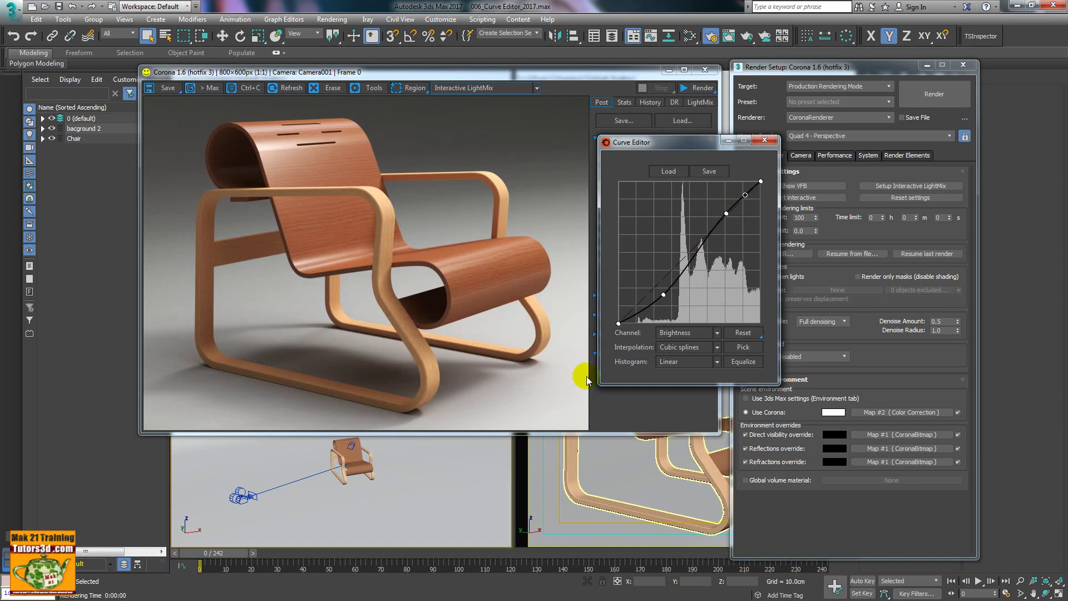
Reset the Brightness curve to a straight diagonal, keeping the Brightness channel.
{"action": "left_click", "coordinate": [748, 332]}
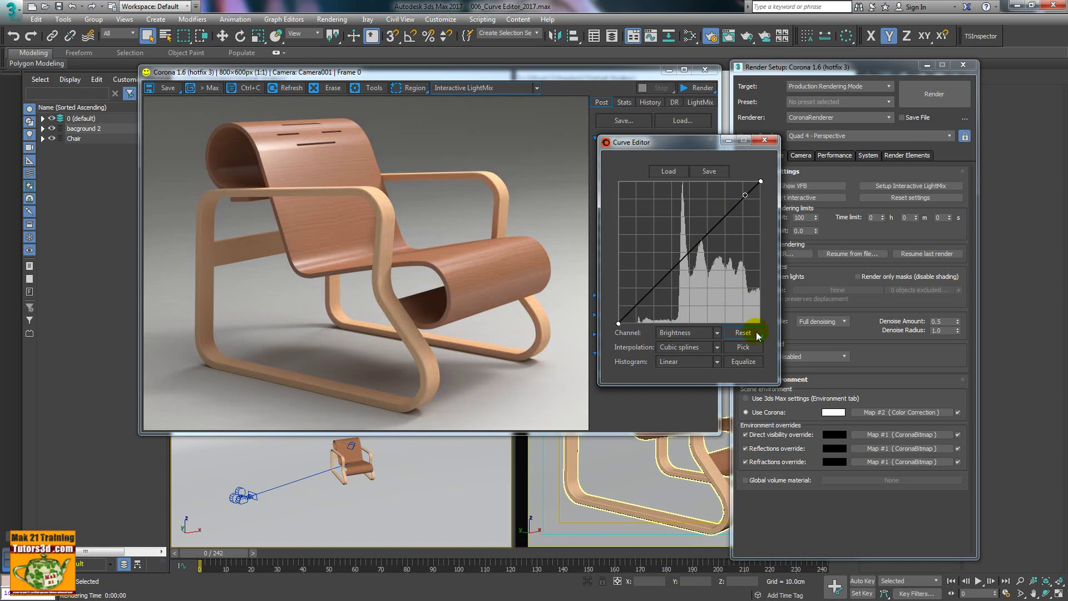
{"action": "left_click", "coordinate": [717, 332]}
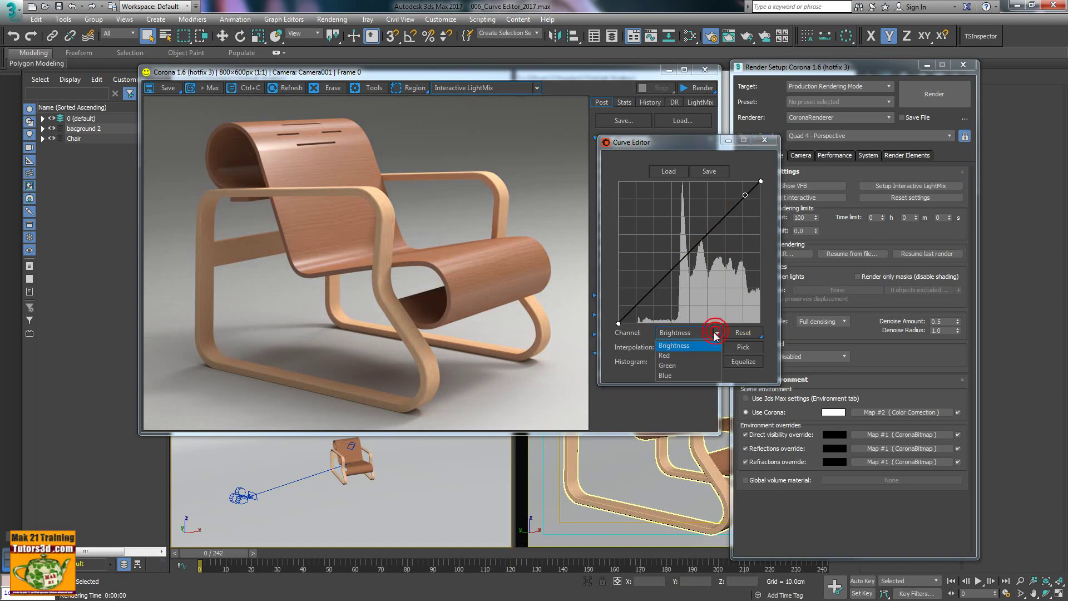
{"action": "left_click", "coordinate": [680, 345]}
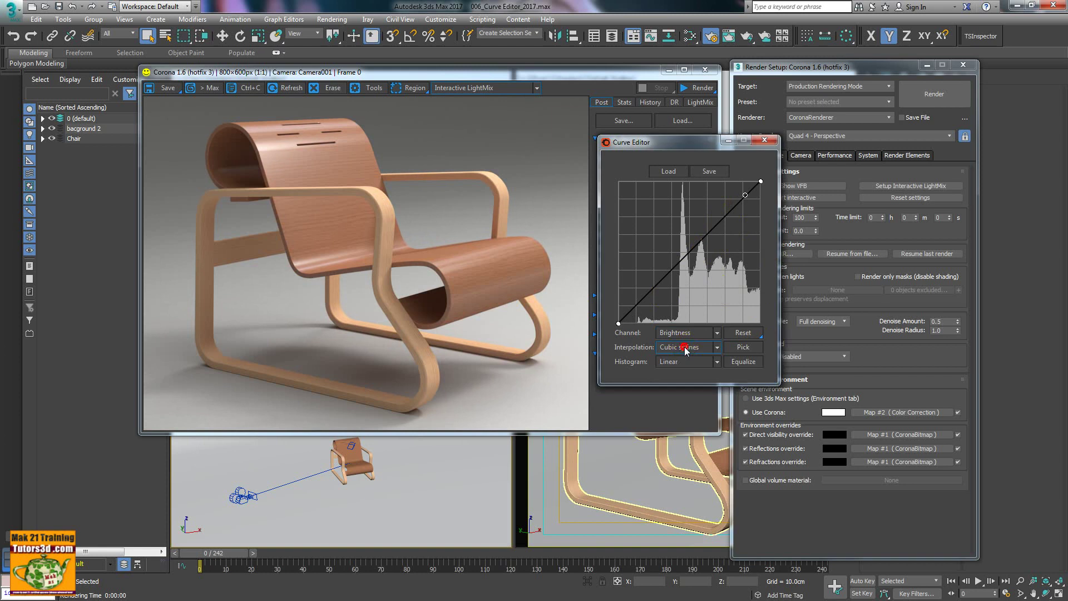
Sample a tone from the chair as a curve point, then close the Curve Editor.
{"action": "left_click", "coordinate": [745, 348]}
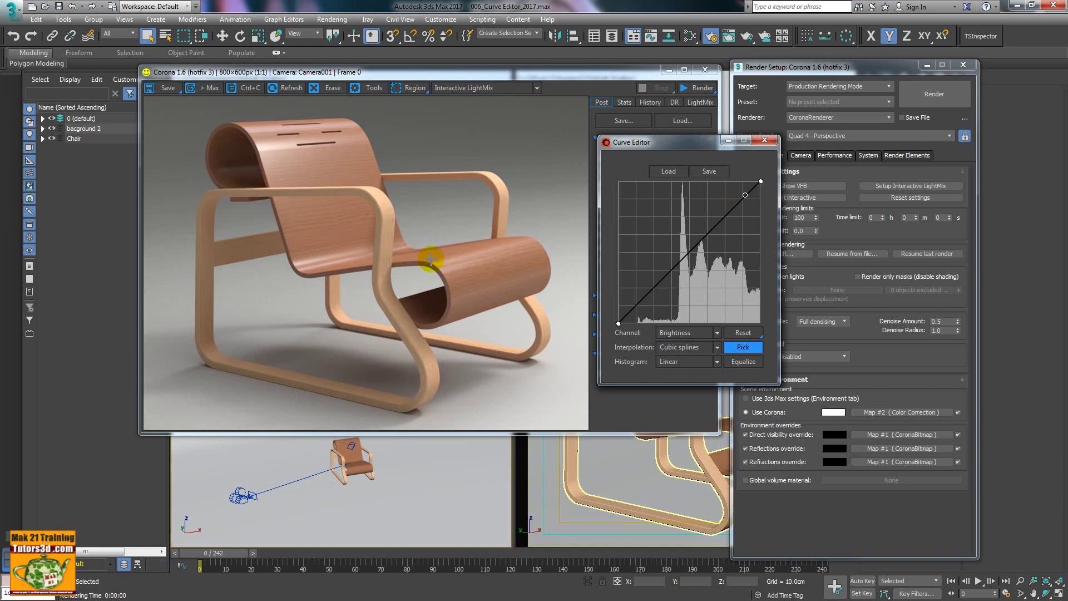
{"action": "left_click", "coordinate": [484, 381]}
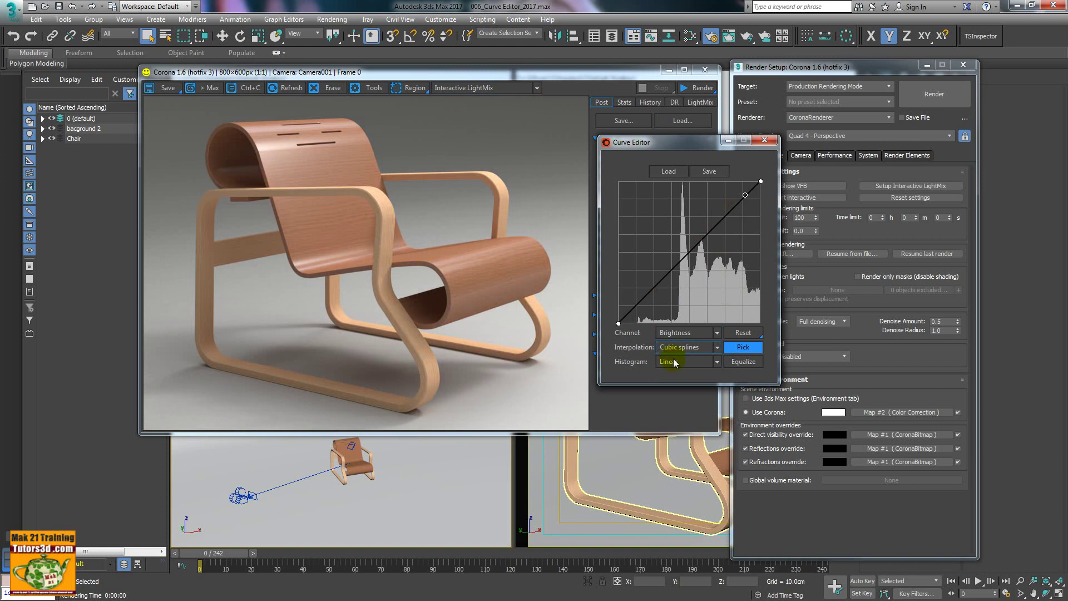
{"action": "left_click", "coordinate": [764, 140]}
Re-render the chair and enable CoronaLight001 in the LightMix.
{"action": "left_click", "coordinate": [700, 89]}
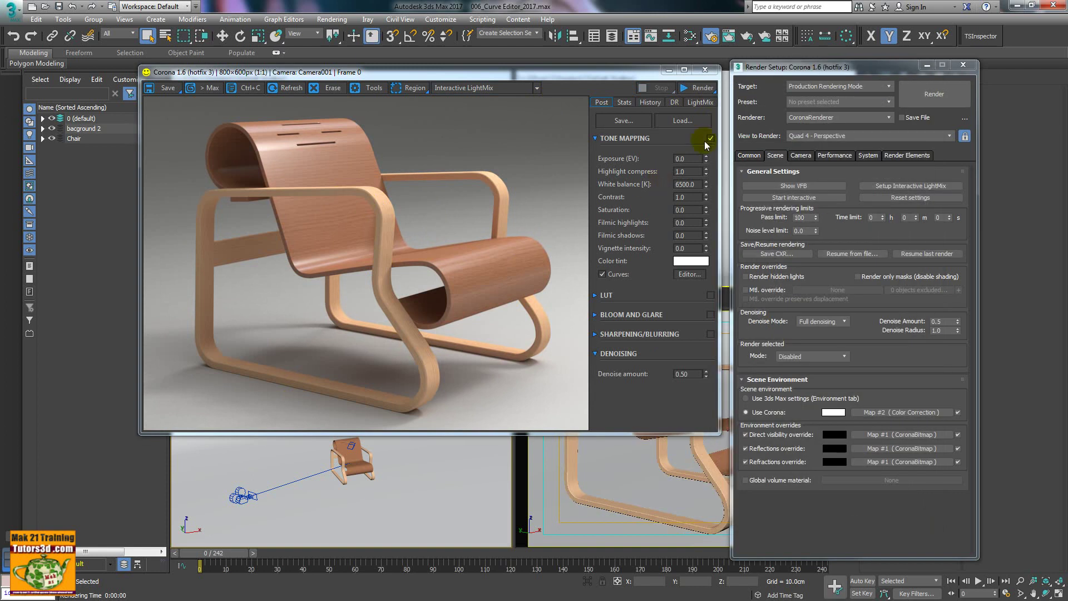
{"action": "left_click", "coordinate": [703, 102]}
{"action": "left_click", "coordinate": [608, 132]}
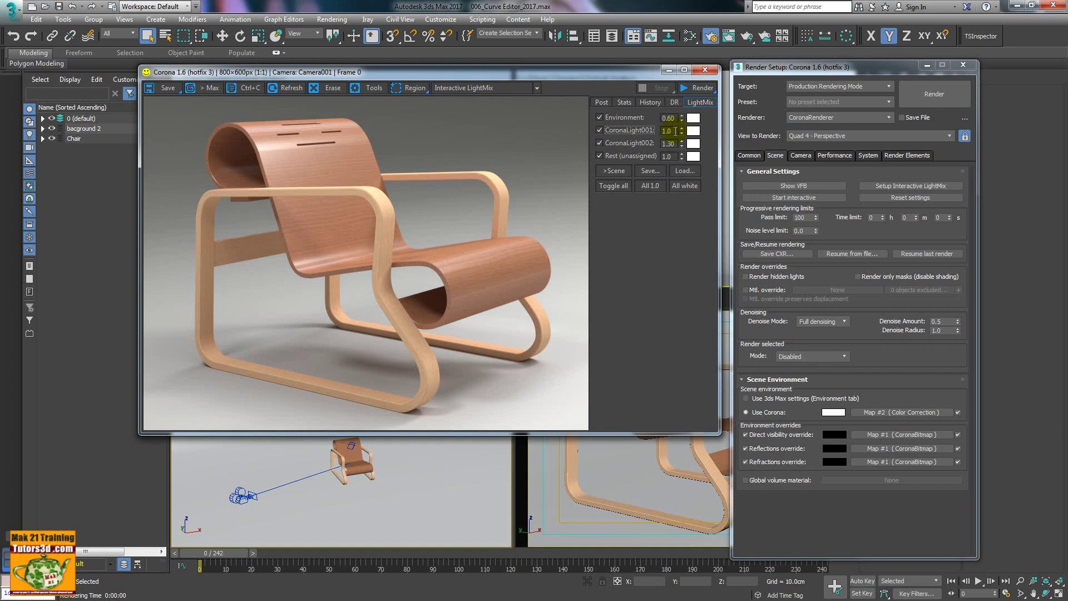
Tint CoronaLight001 a fully saturated red light colour.
{"action": "left_click", "coordinate": [693, 130]}
{"action": "left_click", "coordinate": [634, 262]}
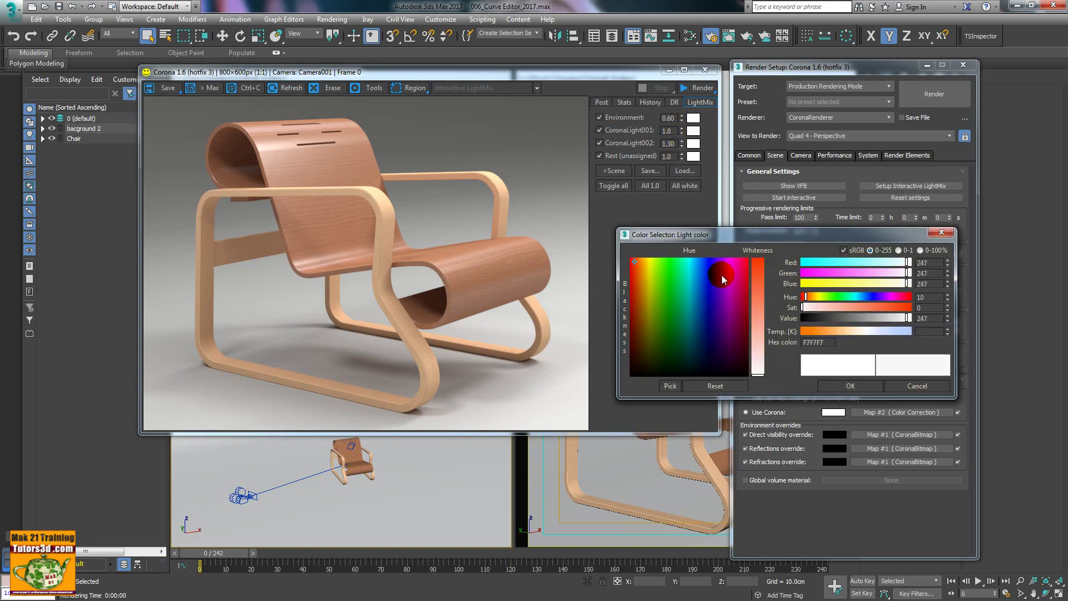
{"action": "left_click_drag", "start_coordinate": [762, 292], "coordinate": [759, 260]}
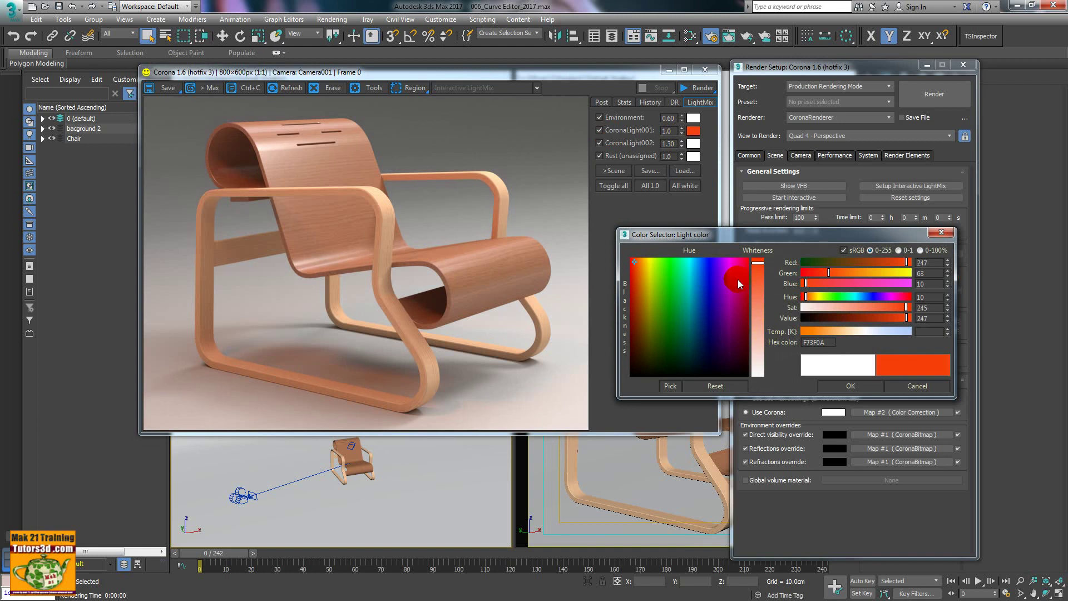
{"action": "left_click", "coordinate": [634, 265]}
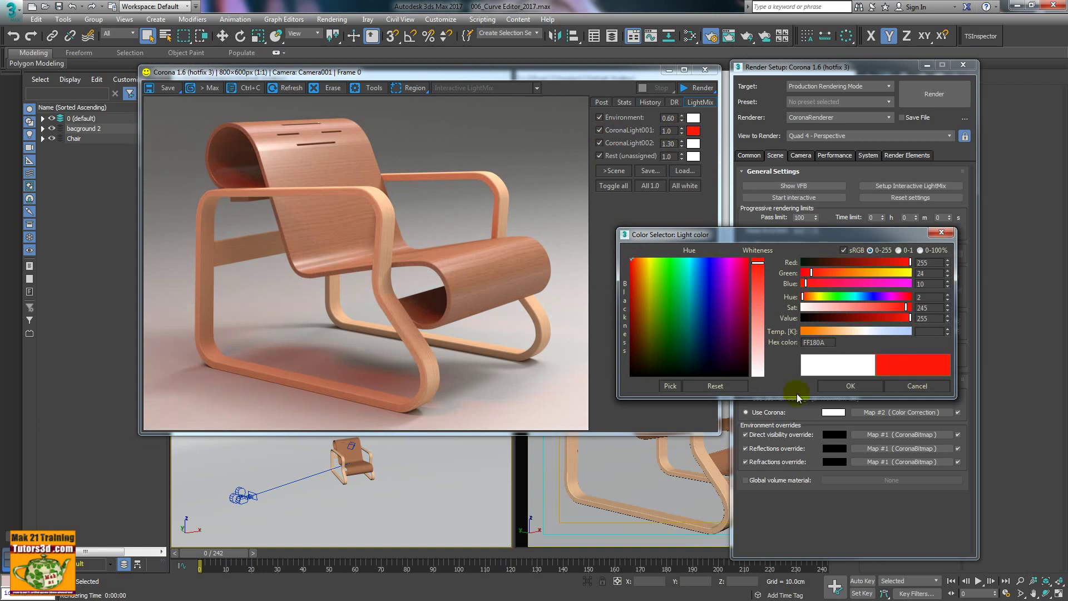
{"action": "left_click", "coordinate": [847, 385]}
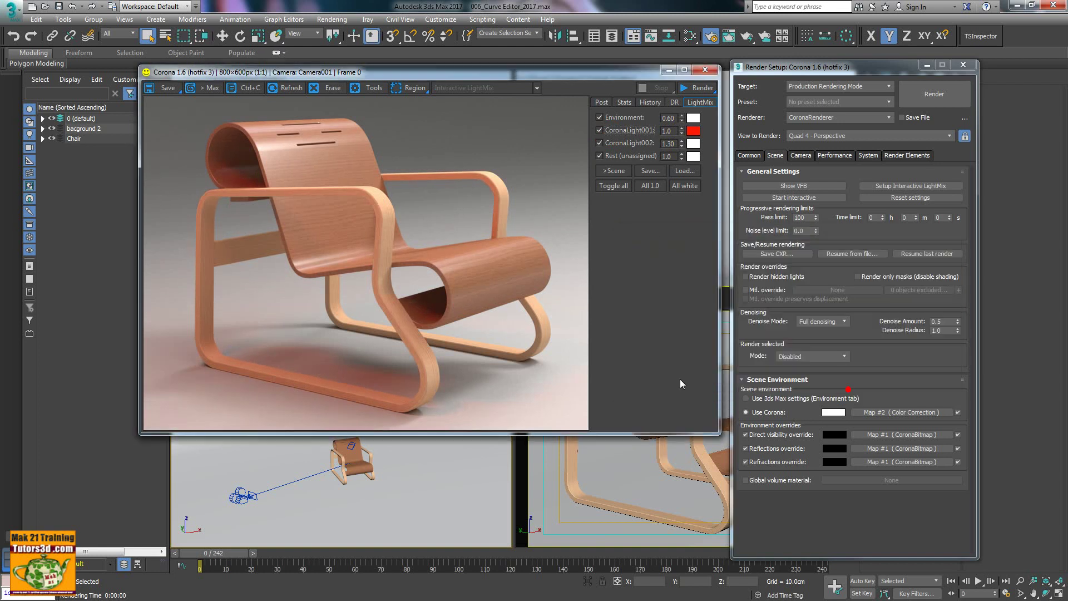
{"action": "left_click", "coordinate": [601, 103]}
Open the Curve Editor showing the Red channel curve.
{"action": "left_click", "coordinate": [689, 274]}
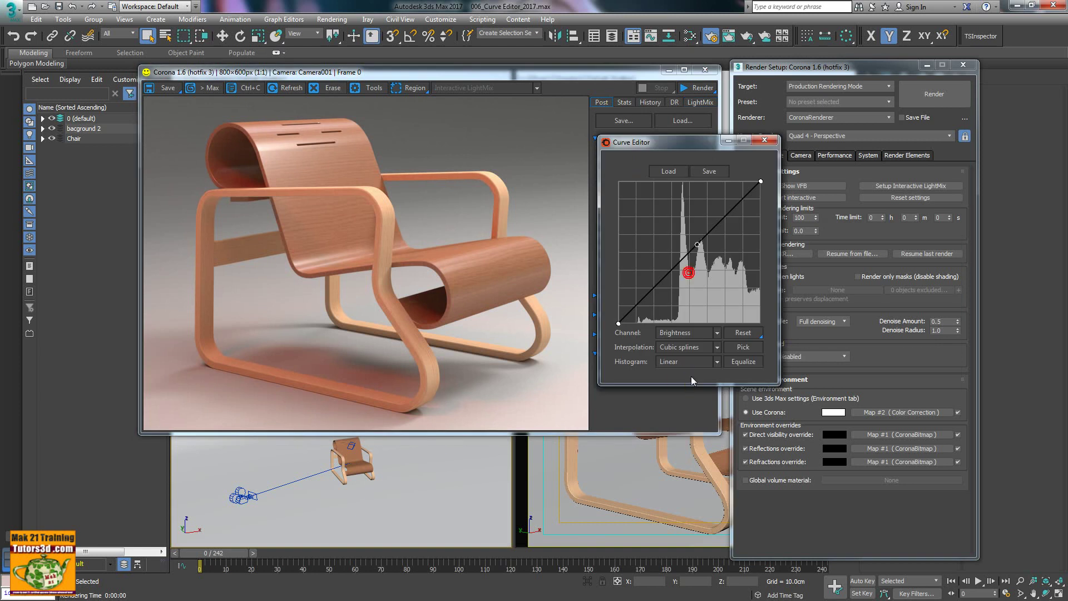
{"action": "left_click", "coordinate": [718, 332]}
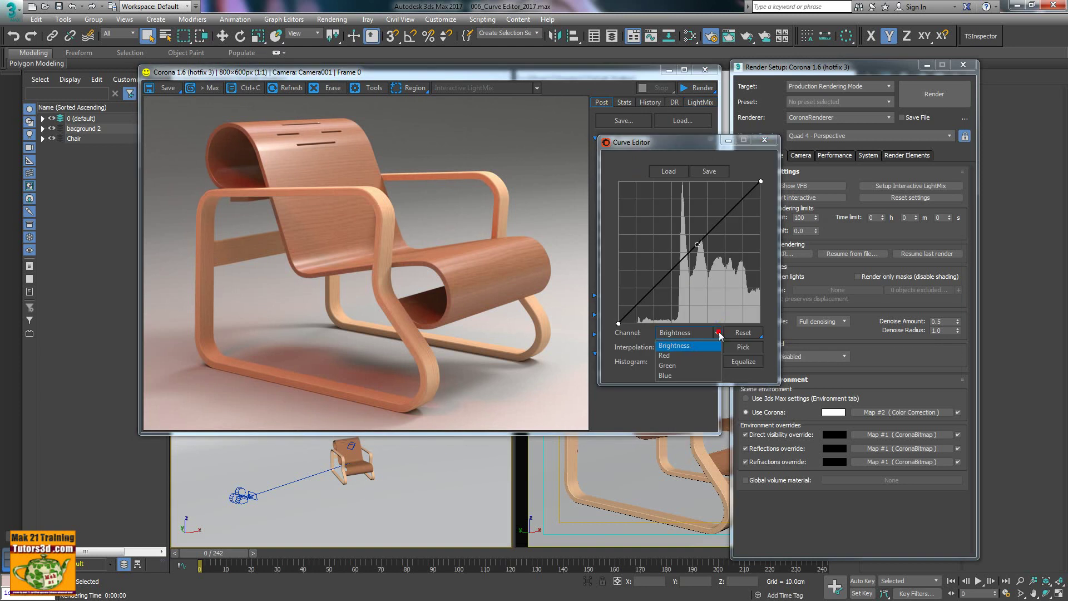
{"action": "left_click", "coordinate": [681, 353]}
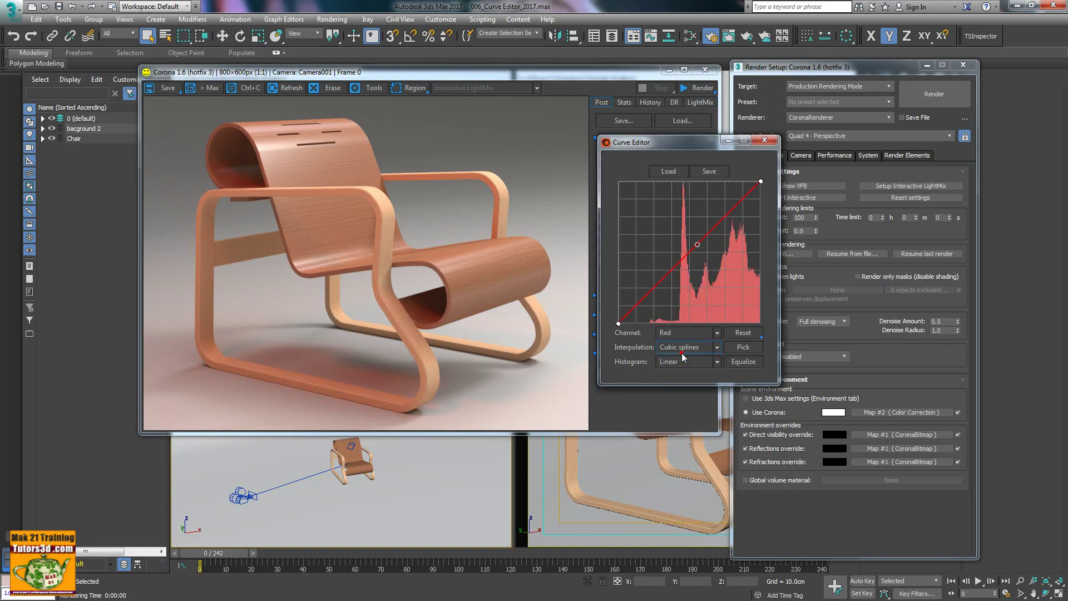
Sample shadow and chair-arm tones as red-curve points, then remove them again.
{"action": "left_click", "coordinate": [743, 346]}
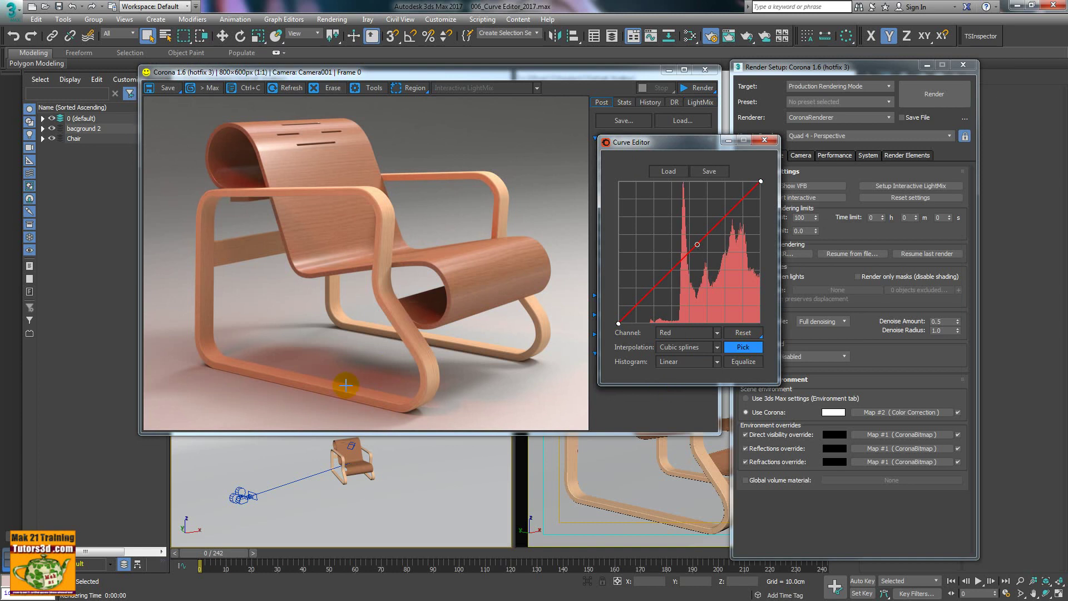
{"action": "left_click", "coordinate": [234, 370]}
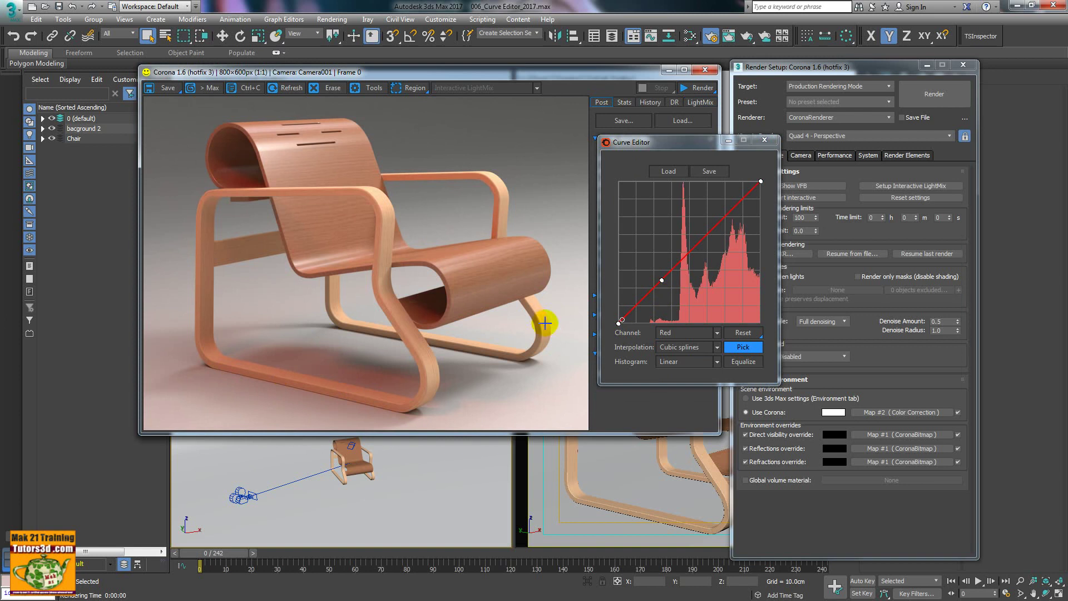
{"action": "left_click_drag", "start_coordinate": [413, 199], "coordinate": [400, 178]}
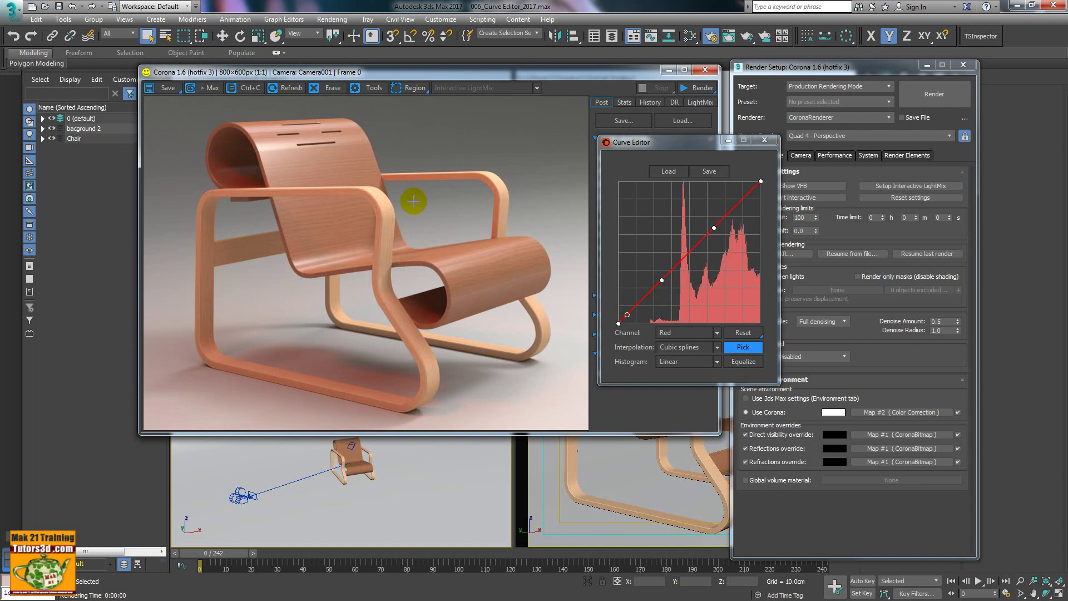
{"action": "left_click", "coordinate": [399, 177]}
{"action": "key", "text": "Delete"}
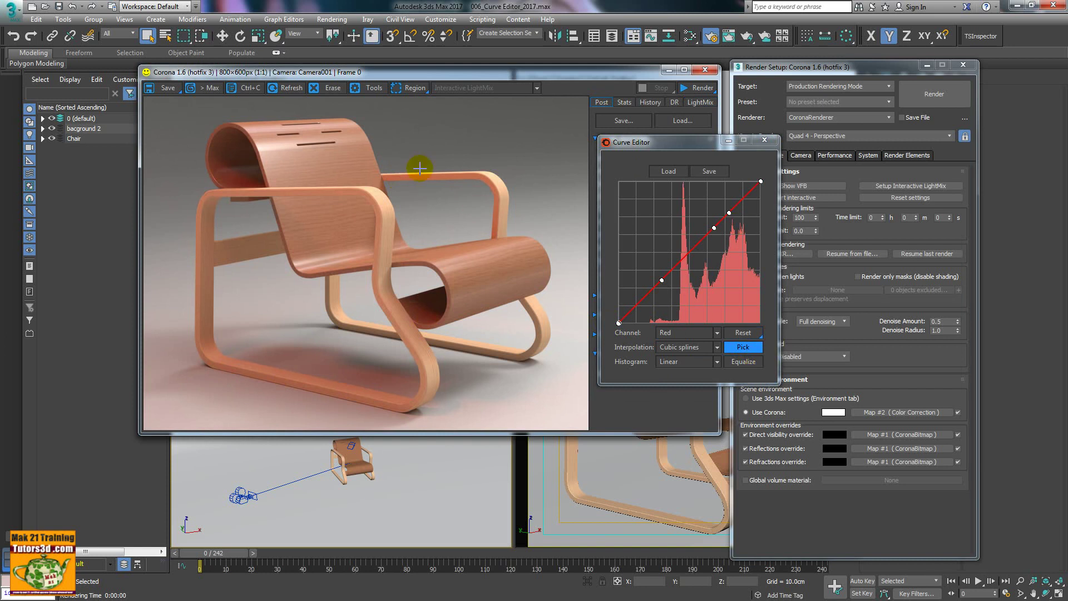
{"action": "left_click", "coordinate": [419, 168]}
{"action": "left_click", "coordinate": [742, 349]}
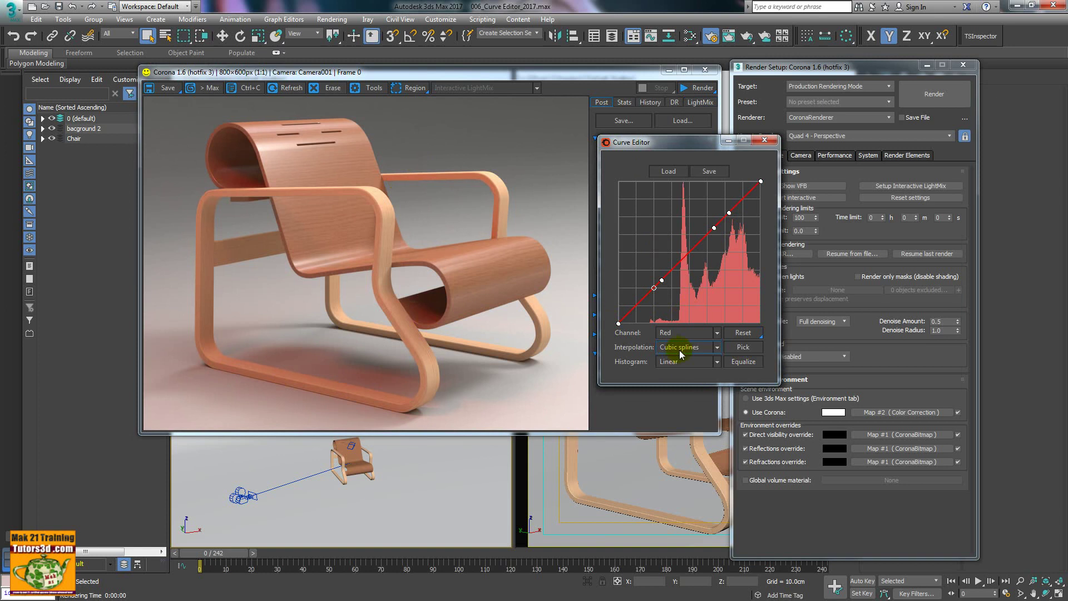
{"action": "right_click", "coordinate": [654, 288]}
Add points to the red curve and drag its upper part below the diagonal.
{"action": "left_click", "coordinate": [729, 216]}
{"action": "left_click", "coordinate": [716, 232]}
{"action": "left_click_drag", "start_coordinate": [729, 218], "coordinate": [723, 238]}
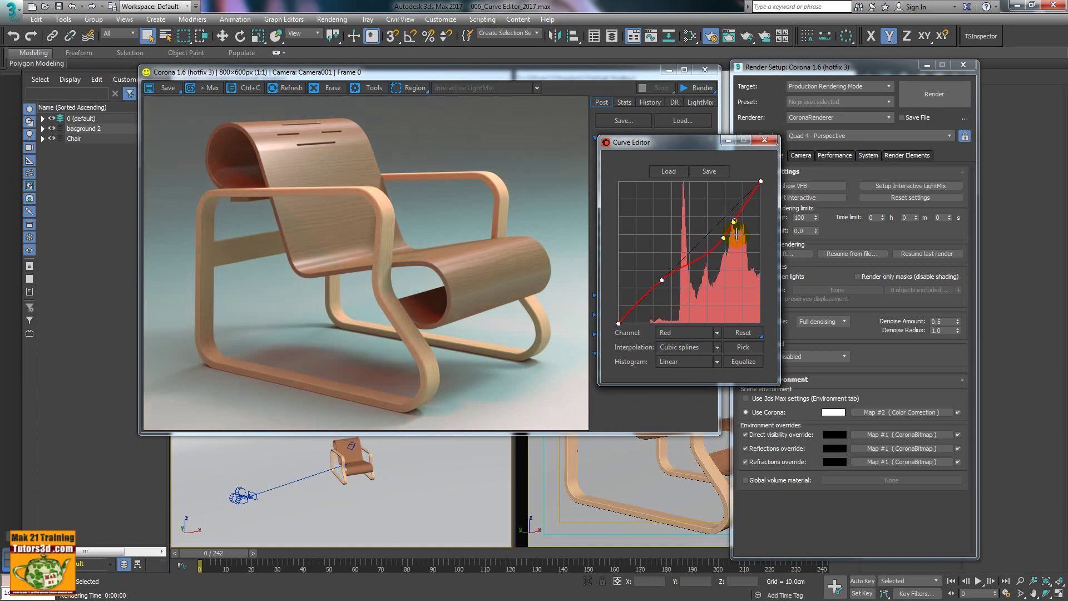
{"action": "left_click", "coordinate": [741, 208]}
{"action": "key", "text": "Delete"}
{"action": "left_click", "coordinate": [734, 226]}
{"action": "left_click", "coordinate": [621, 320]}
{"action": "key", "text": "Delete"}
{"action": "left_click_drag", "start_coordinate": [662, 279], "coordinate": [665, 283]}
{"action": "left_click", "coordinate": [653, 293]}
Close the Curve Editor, look over the LightMix lights, and return to Post.
{"action": "left_click", "coordinate": [773, 141]}
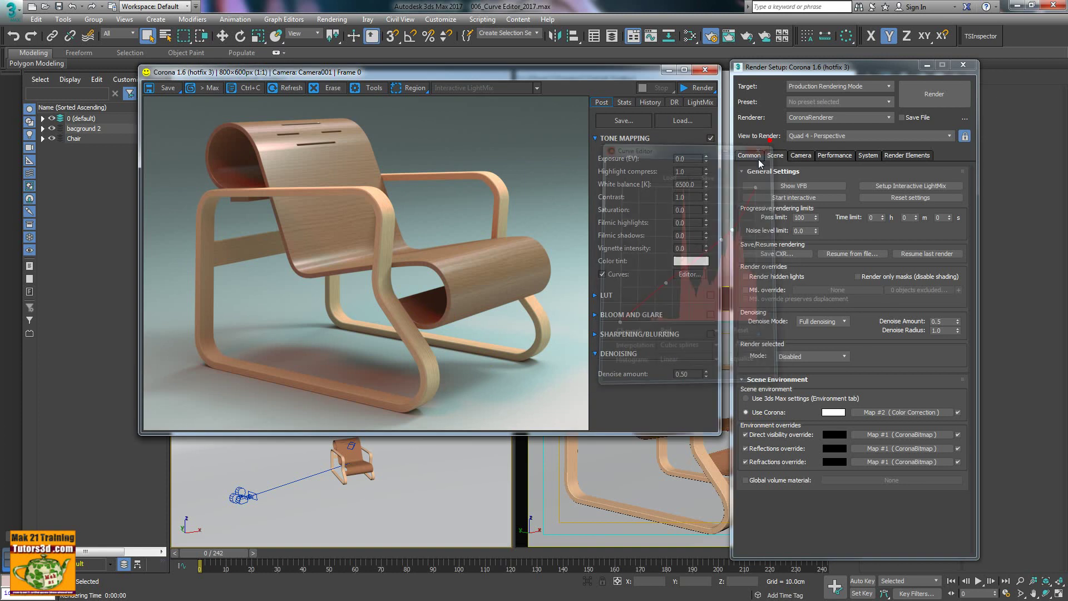
{"action": "left_click", "coordinate": [699, 102]}
{"action": "left_click", "coordinate": [604, 130]}
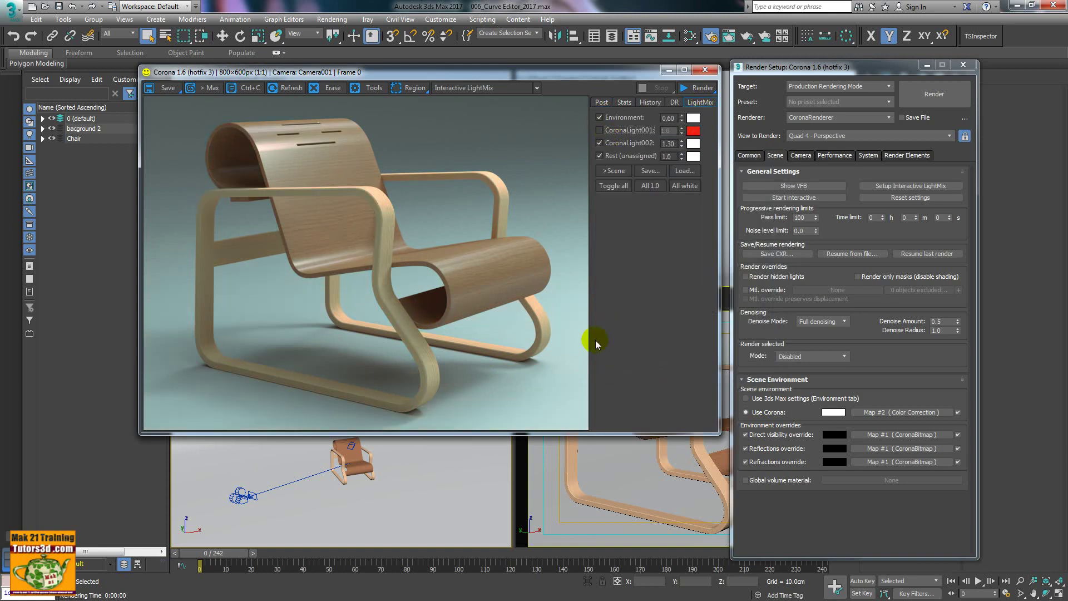
{"action": "left_click", "coordinate": [601, 102]}
Reopen the Curve Editor, dismiss the Reset flyout, and show the Red channel curve.
{"action": "left_click", "coordinate": [689, 274]}
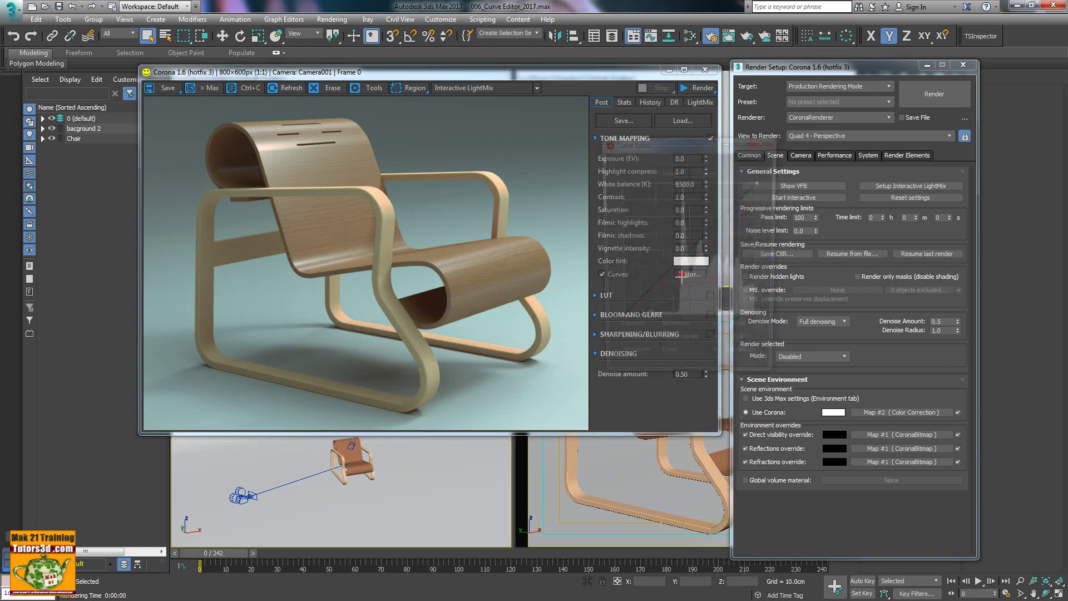
{"action": "left_click", "coordinate": [744, 332]}
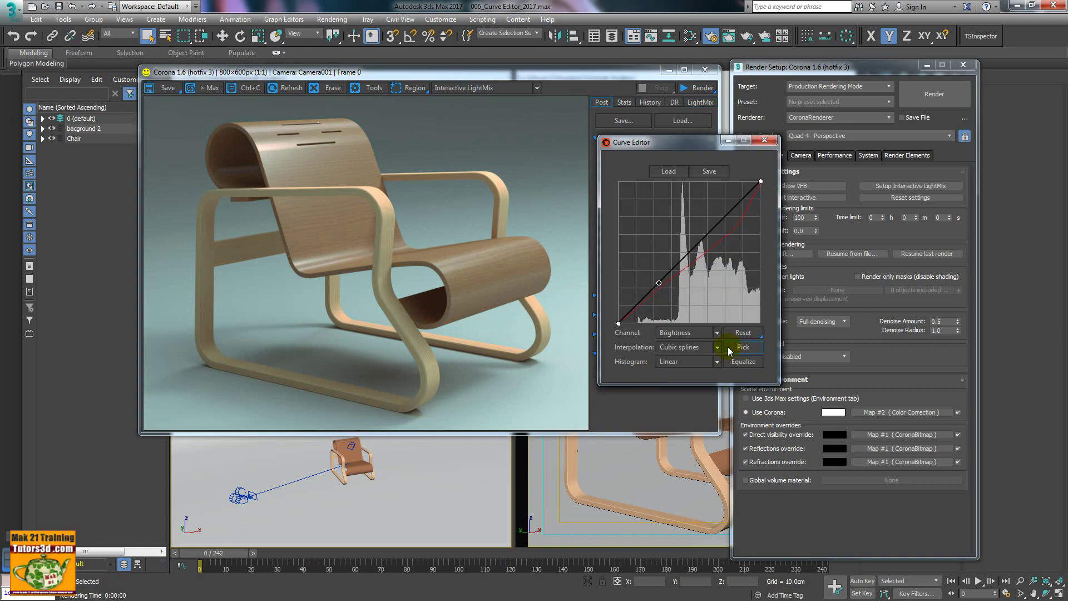
{"action": "left_click", "coordinate": [761, 334]}
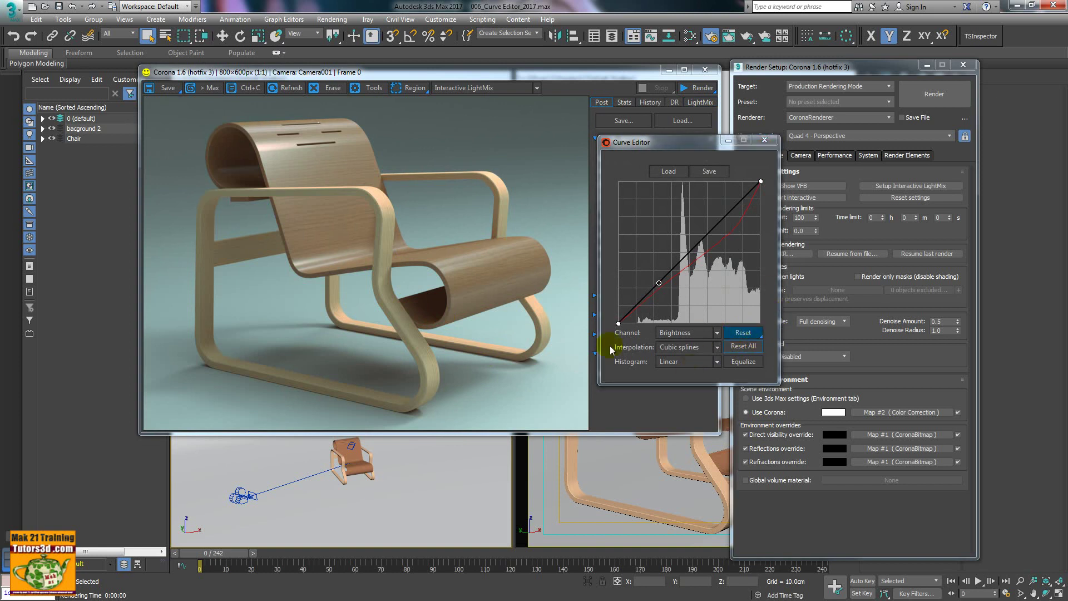
{"action": "left_click", "coordinate": [687, 354]}
{"action": "left_click", "coordinate": [716, 333]}
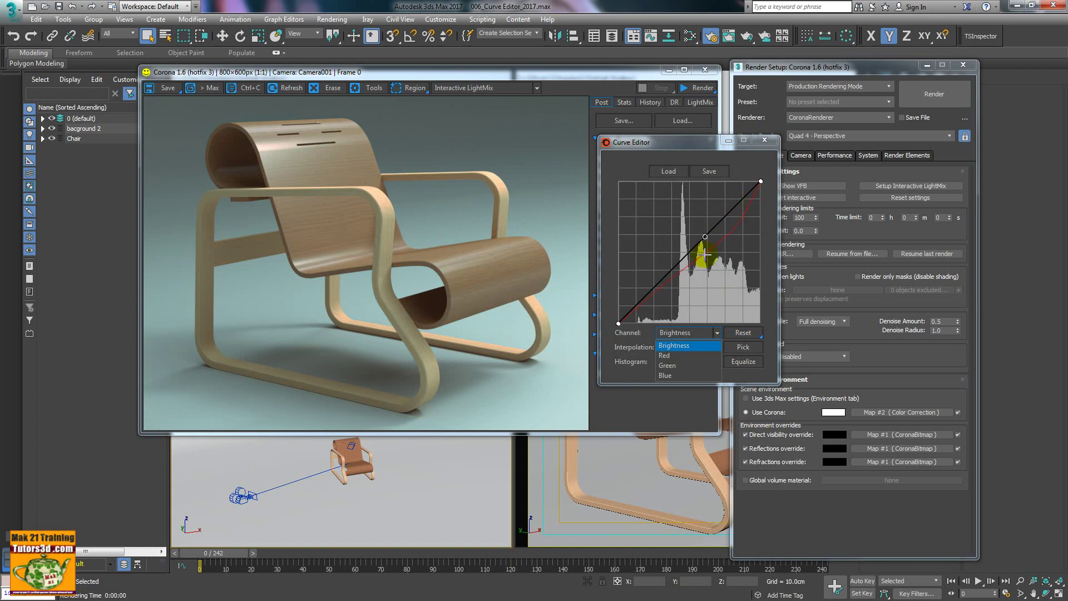
{"action": "left_click", "coordinate": [667, 355]}
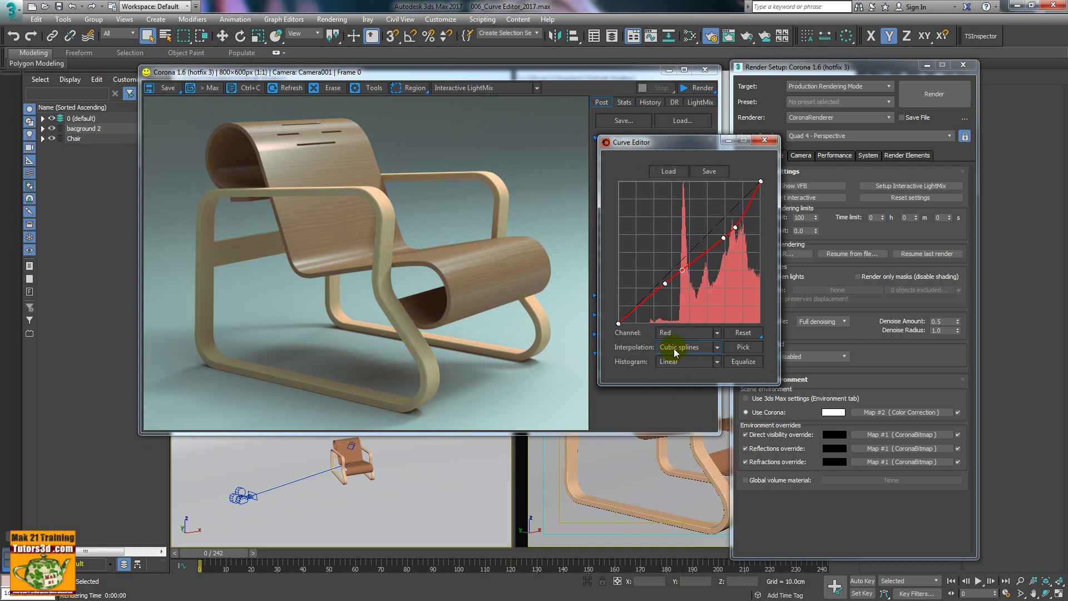
Lower the Green channel curve slightly, then view the Brightness curve.
{"action": "left_click", "coordinate": [712, 335]}
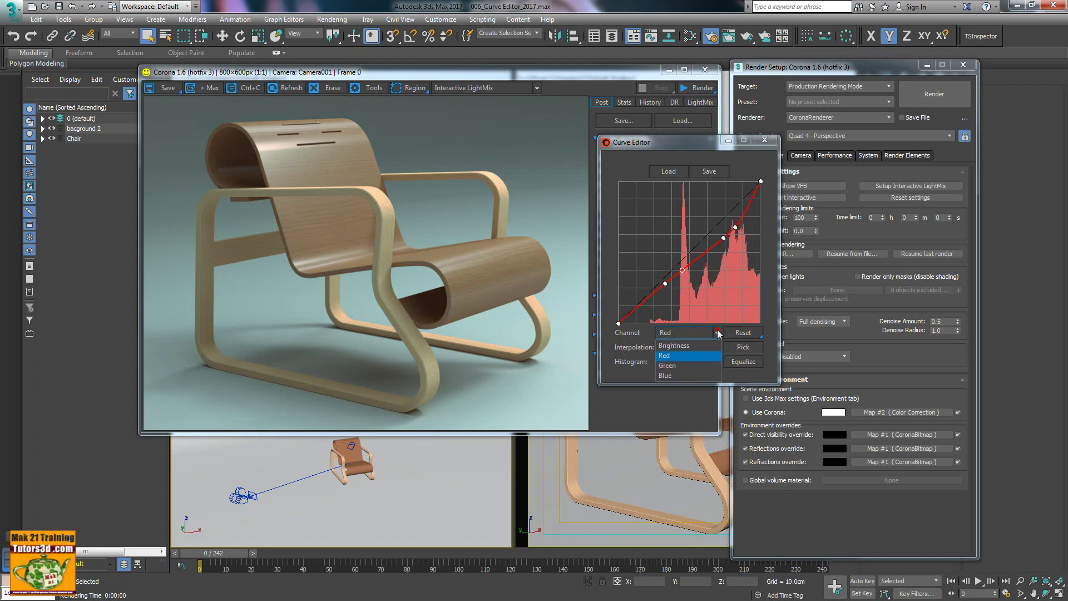
{"action": "left_click", "coordinate": [680, 366]}
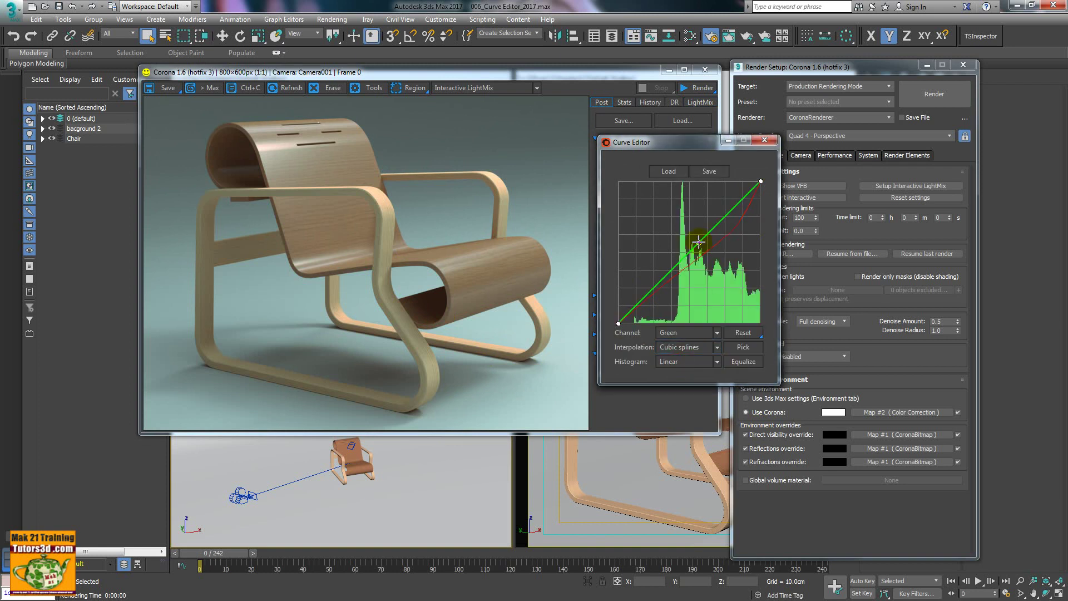
{"action": "left_click_drag", "start_coordinate": [699, 240], "coordinate": [702, 244]}
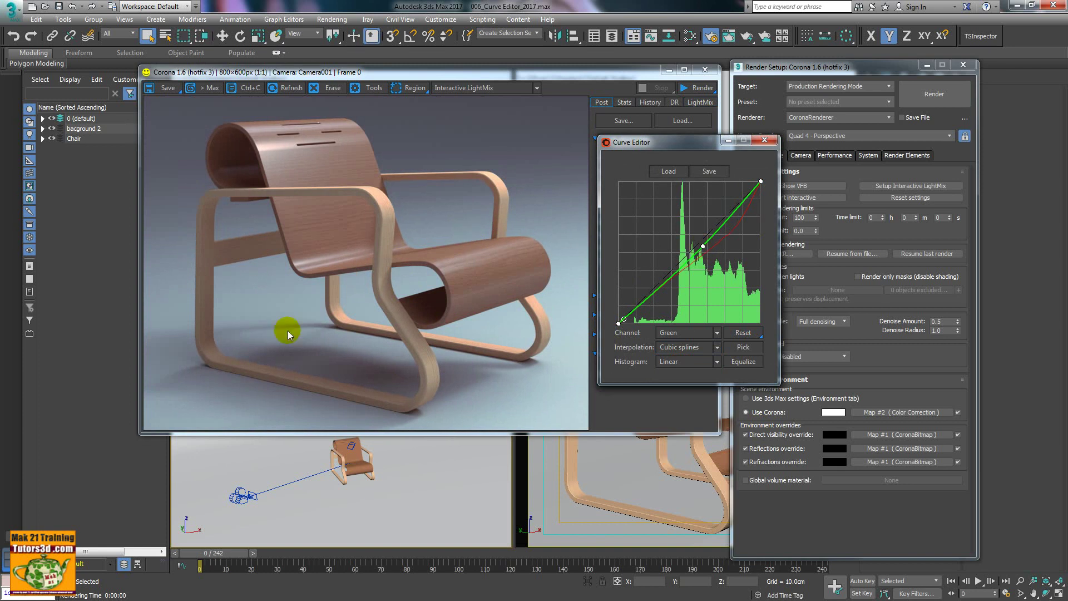
{"action": "left_click", "coordinate": [690, 332]}
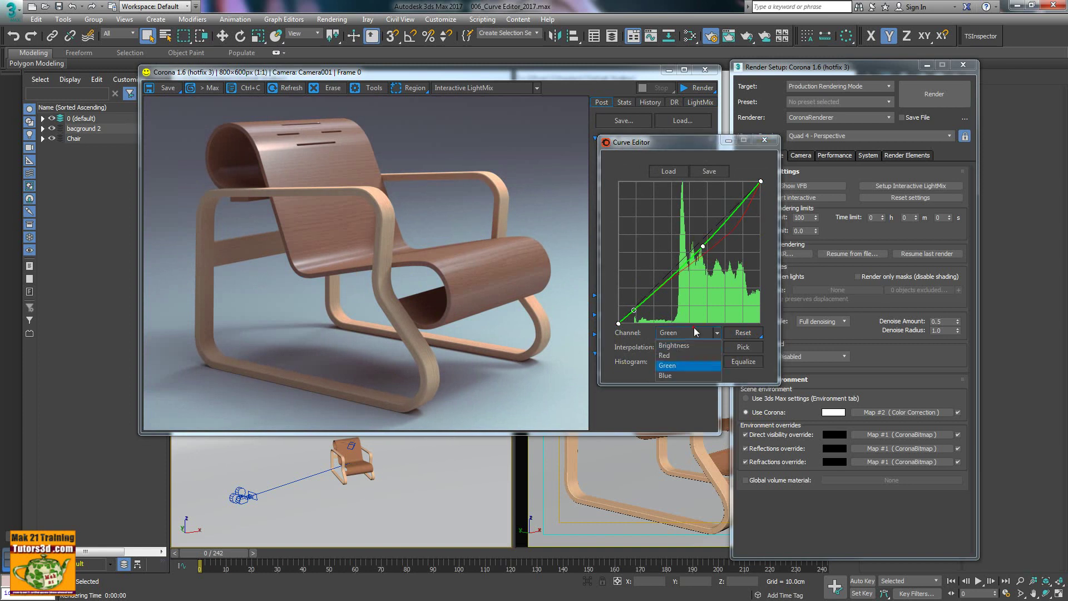
{"action": "left_click", "coordinate": [693, 345]}
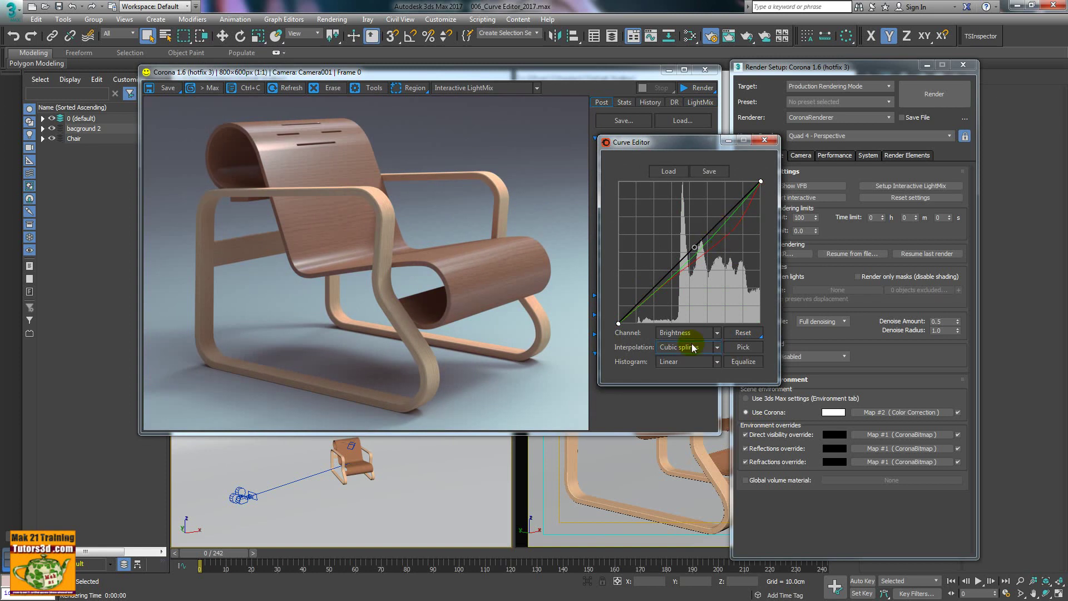
Reset the Red and Green channel curves to straight lines.
{"action": "left_click", "coordinate": [715, 332]}
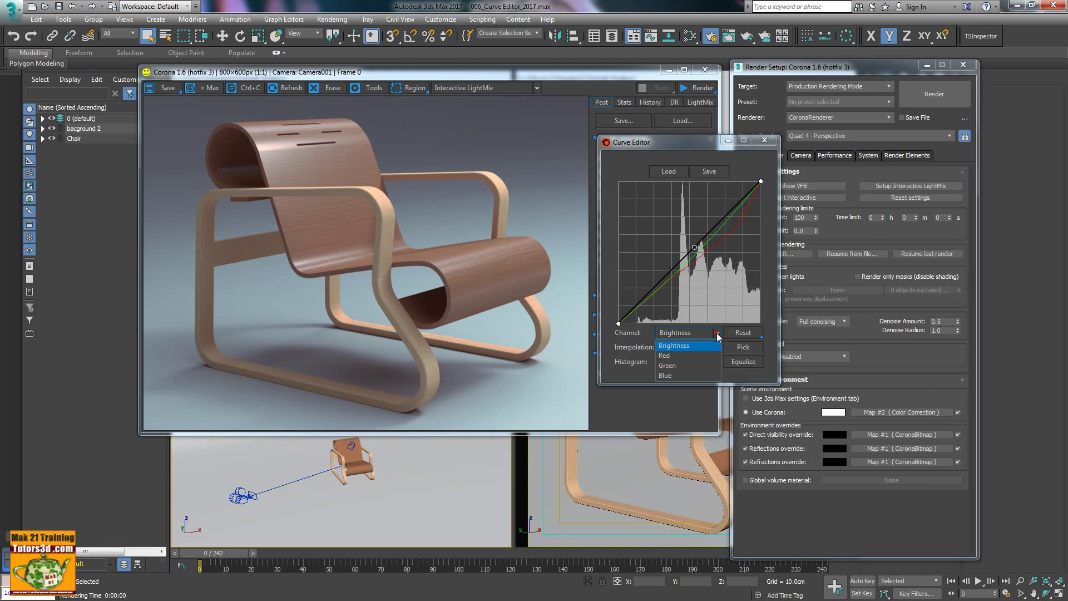
{"action": "left_click", "coordinate": [695, 356]}
{"action": "left_click", "coordinate": [751, 335]}
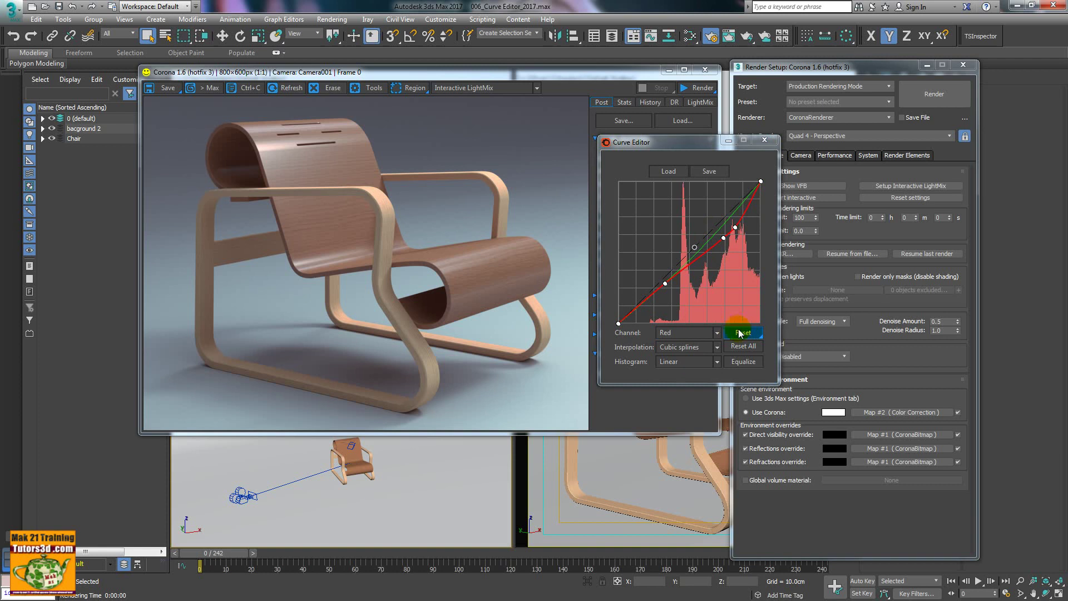
{"action": "left_click", "coordinate": [744, 333]}
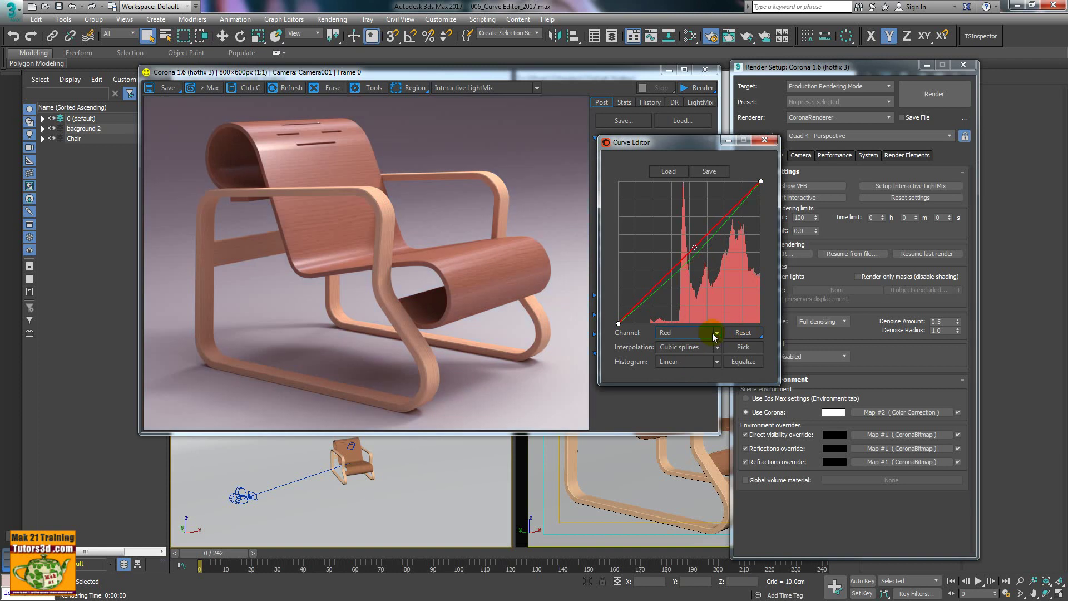
{"action": "left_click", "coordinate": [708, 333]}
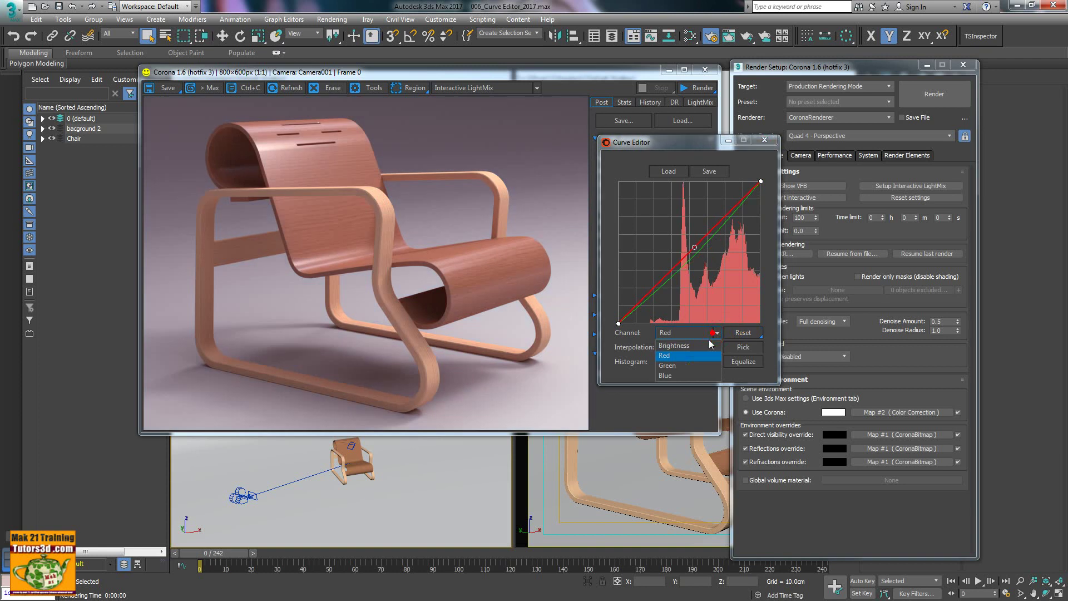
{"action": "left_click", "coordinate": [683, 367]}
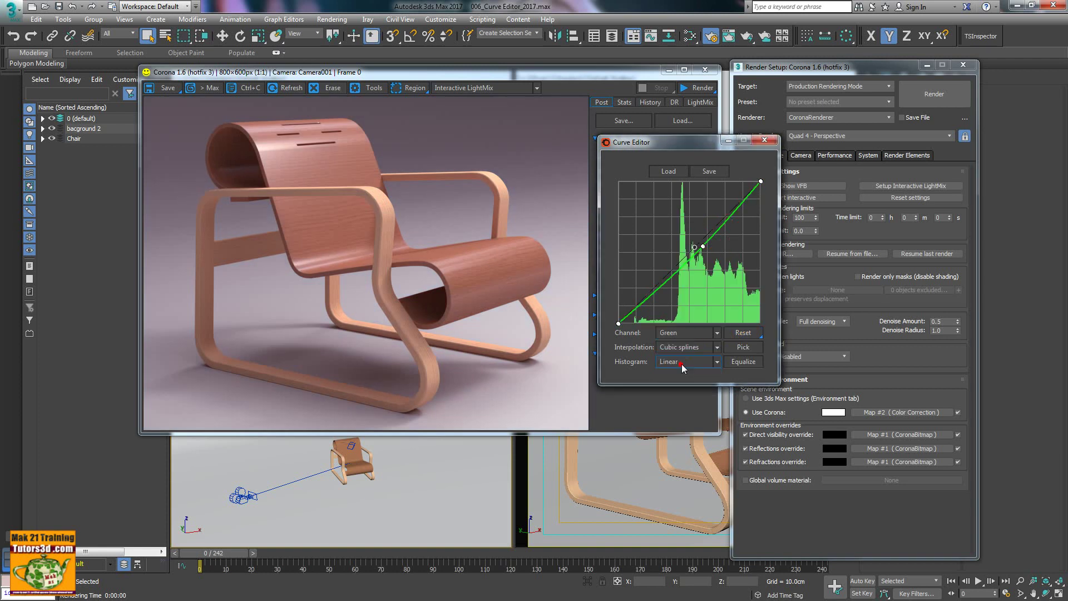
{"action": "left_click", "coordinate": [742, 332]}
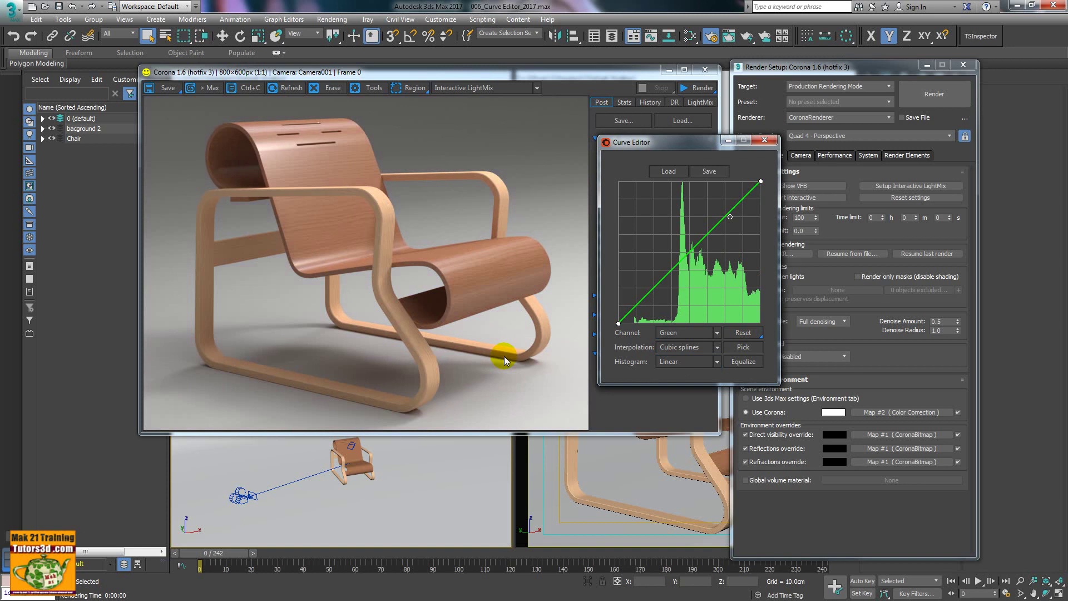
Check the Blue channel curve, then switch back to Brightness.
{"action": "left_click", "coordinate": [715, 333]}
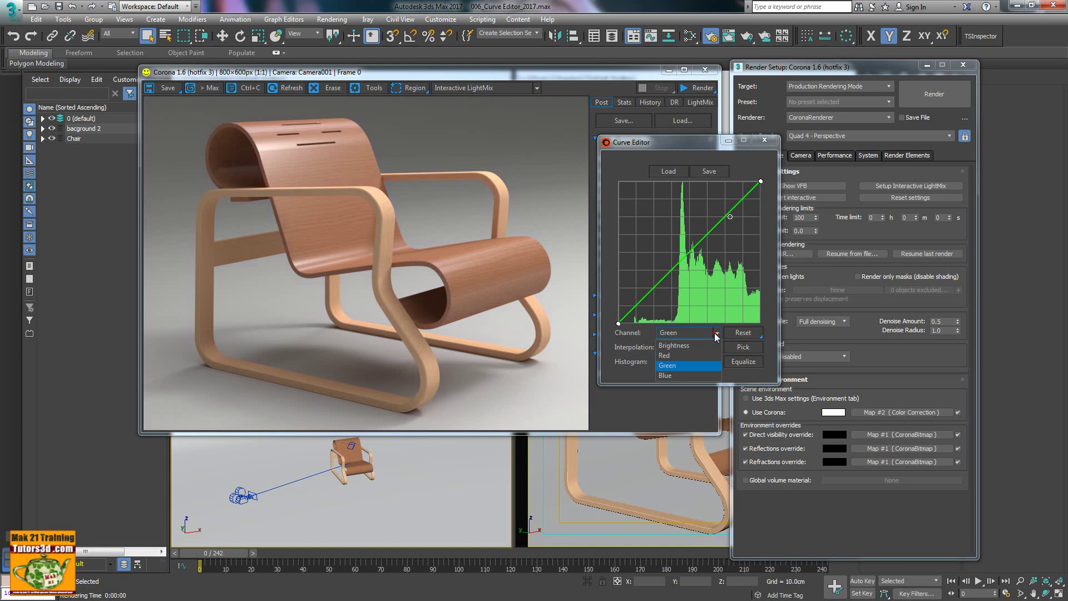
{"action": "left_click", "coordinate": [692, 374]}
{"action": "left_click", "coordinate": [701, 239]}
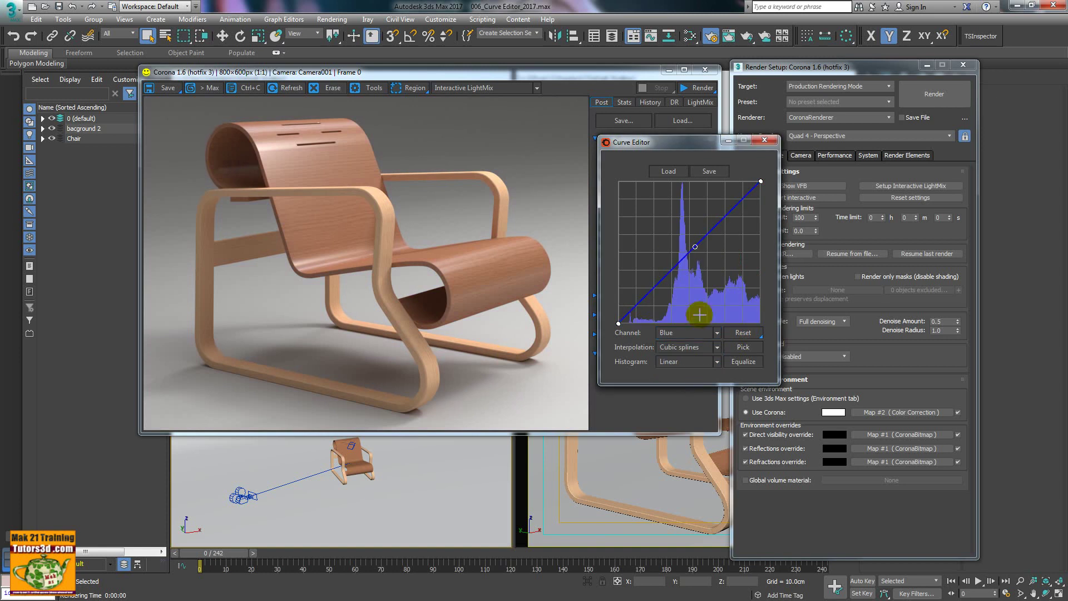
{"action": "left_click", "coordinate": [716, 333]}
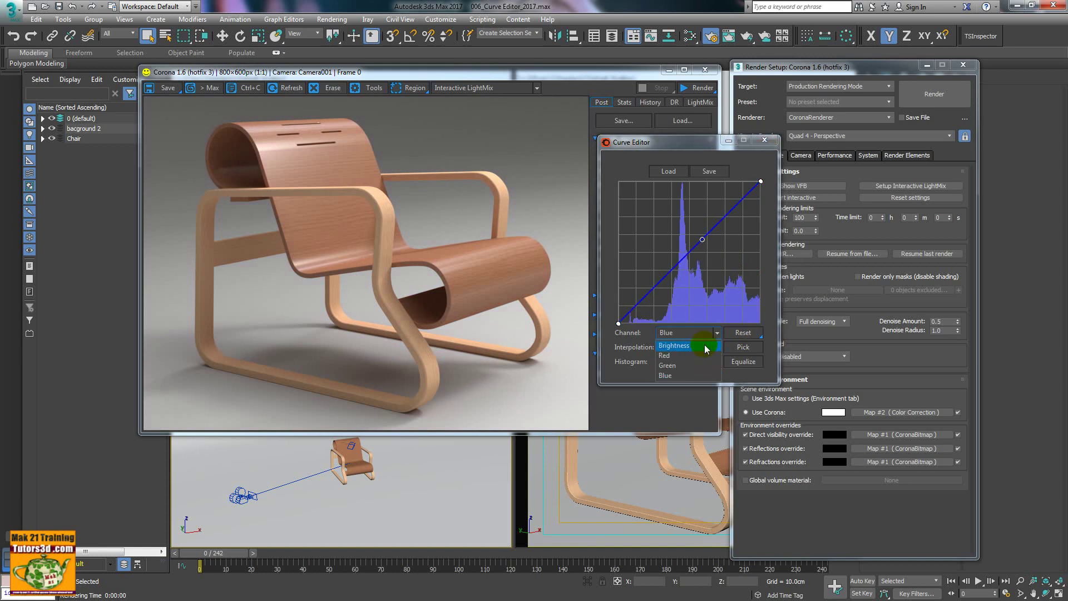
{"action": "left_click", "coordinate": [704, 344]}
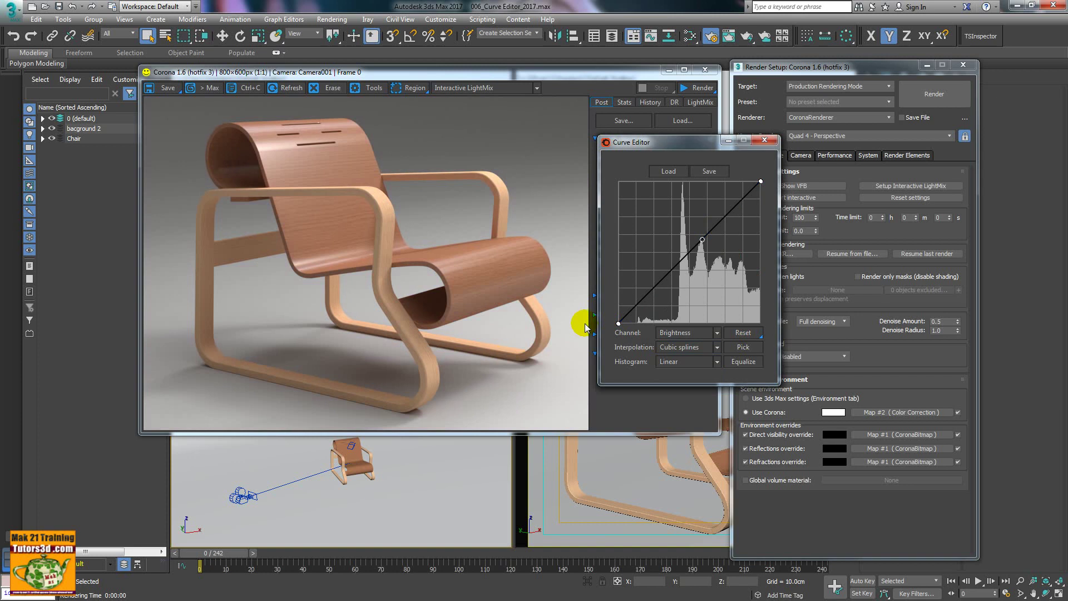
Reshape the Brightness curve into a smooth S-curve with extra points.
{"action": "left_click_drag", "start_coordinate": [702, 239], "coordinate": [681, 260]}
{"action": "left_click", "coordinate": [699, 346]}
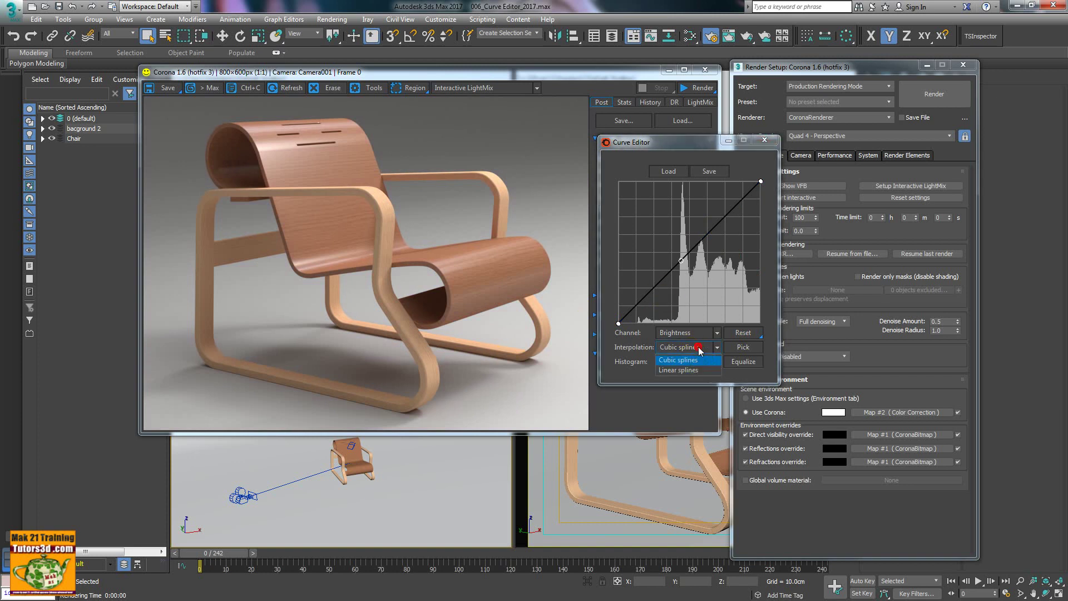
{"action": "left_click", "coordinate": [692, 365]}
{"action": "mouse_move", "coordinate": [707, 279]}
{"action": "left_mouse_down"}
{"action": "mouse_move", "coordinate": [654, 285]}
{"action": "mouse_move", "coordinate": [662, 291]}
{"action": "left_mouse_up"}
{"action": "left_click", "coordinate": [729, 213]}
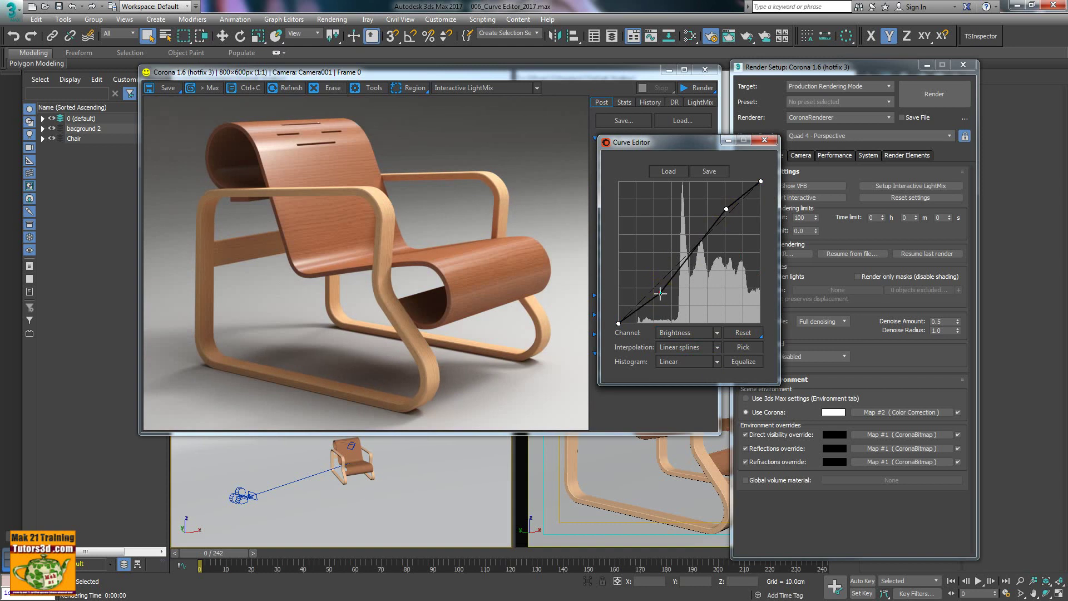
{"action": "left_click_drag", "start_coordinate": [660, 294], "coordinate": [664, 288]}
{"action": "left_click", "coordinate": [629, 315]}
{"action": "left_click", "coordinate": [716, 347]}
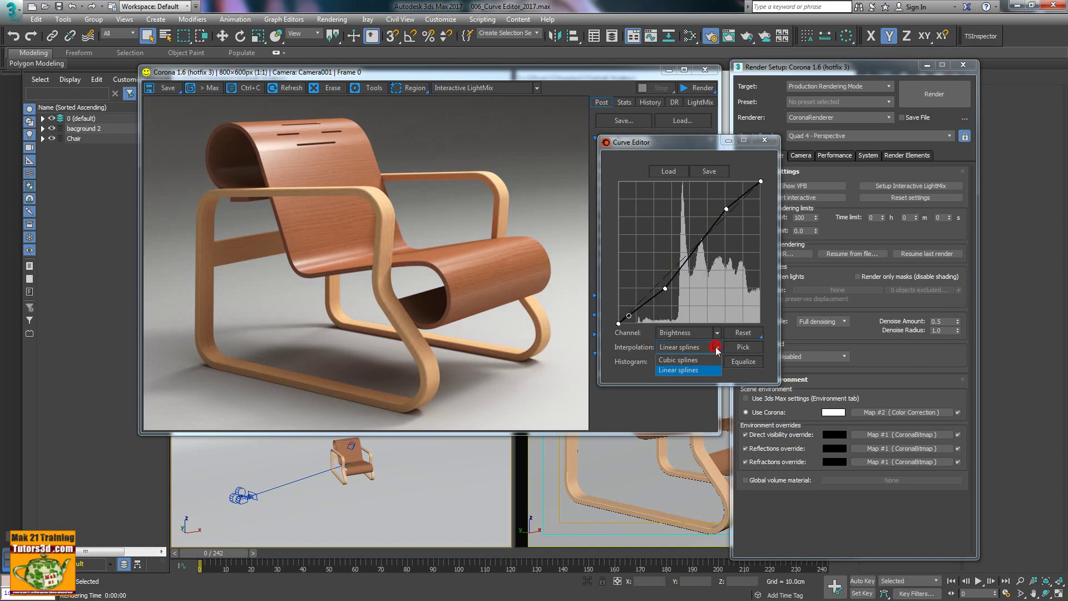
{"action": "left_click", "coordinate": [689, 360]}
{"action": "left_click", "coordinate": [738, 198]}
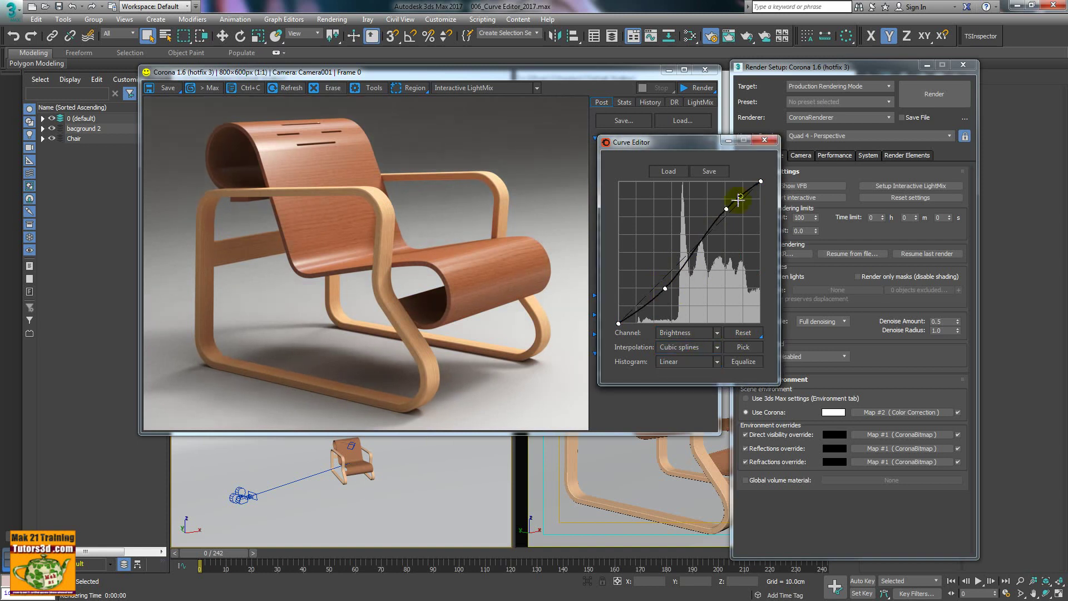
Cycle the histogram through Logarithmic, Cumulative and Linear, ending on Linear.
{"action": "left_click", "coordinate": [718, 362]}
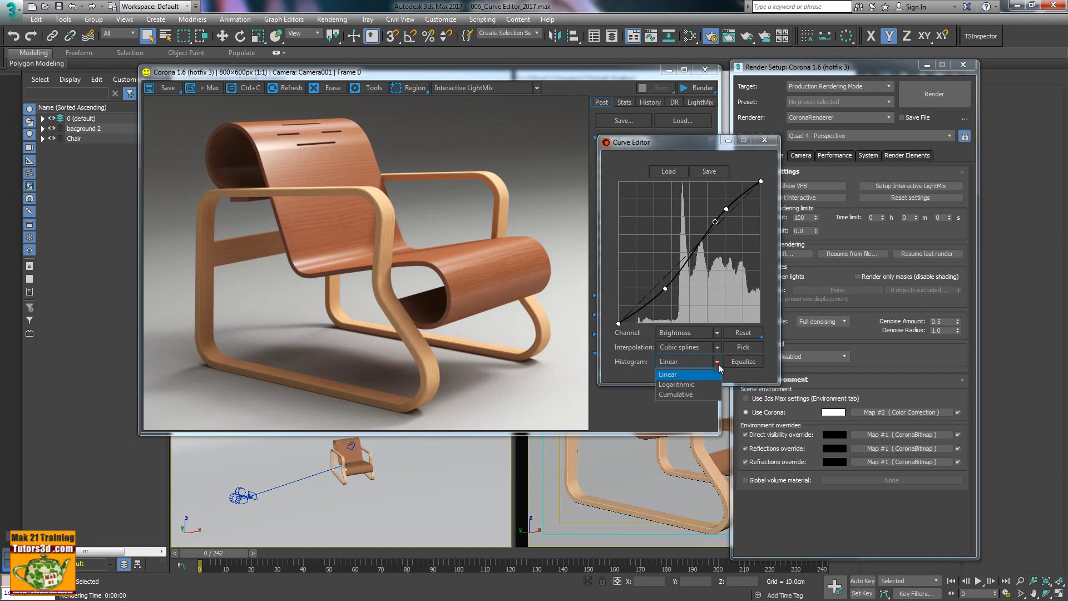
{"action": "left_click", "coordinate": [690, 384]}
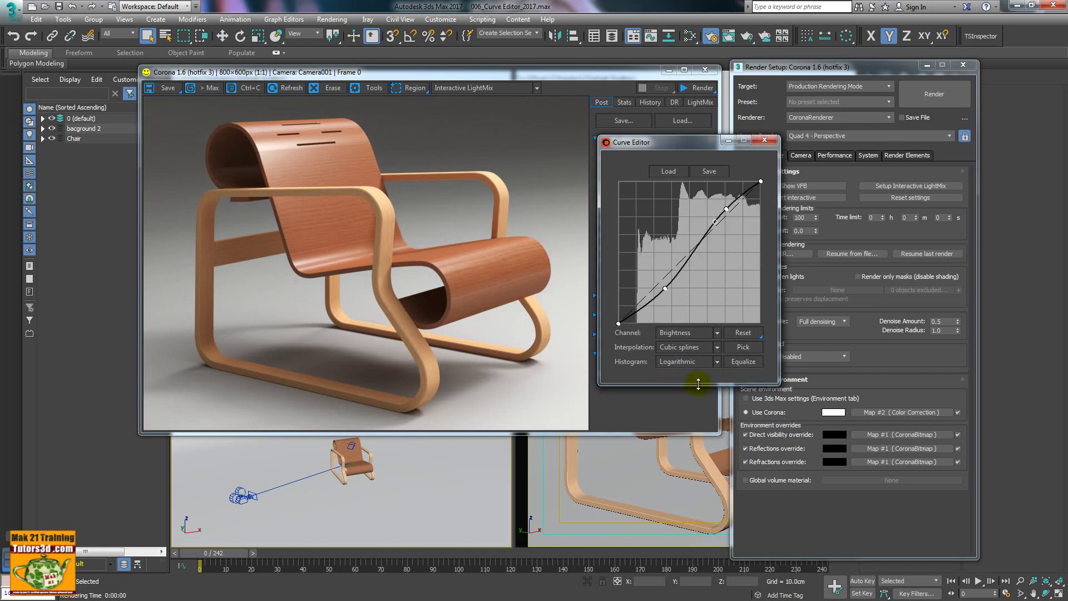
{"action": "left_click", "coordinate": [716, 362]}
{"action": "left_click", "coordinate": [698, 396]}
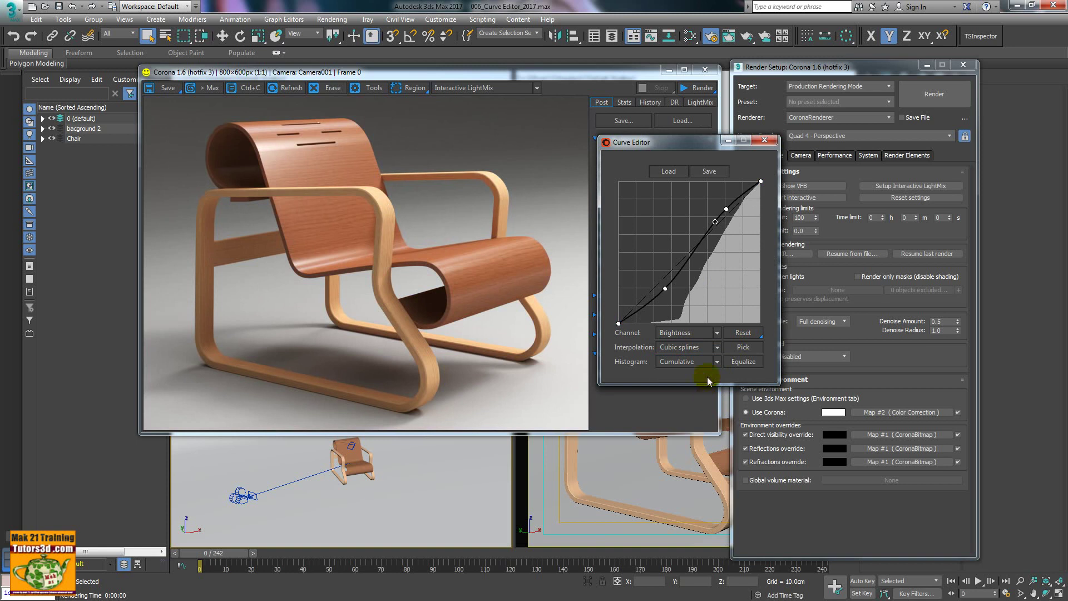
{"action": "left_click", "coordinate": [717, 362]}
{"action": "left_click", "coordinate": [699, 377]}
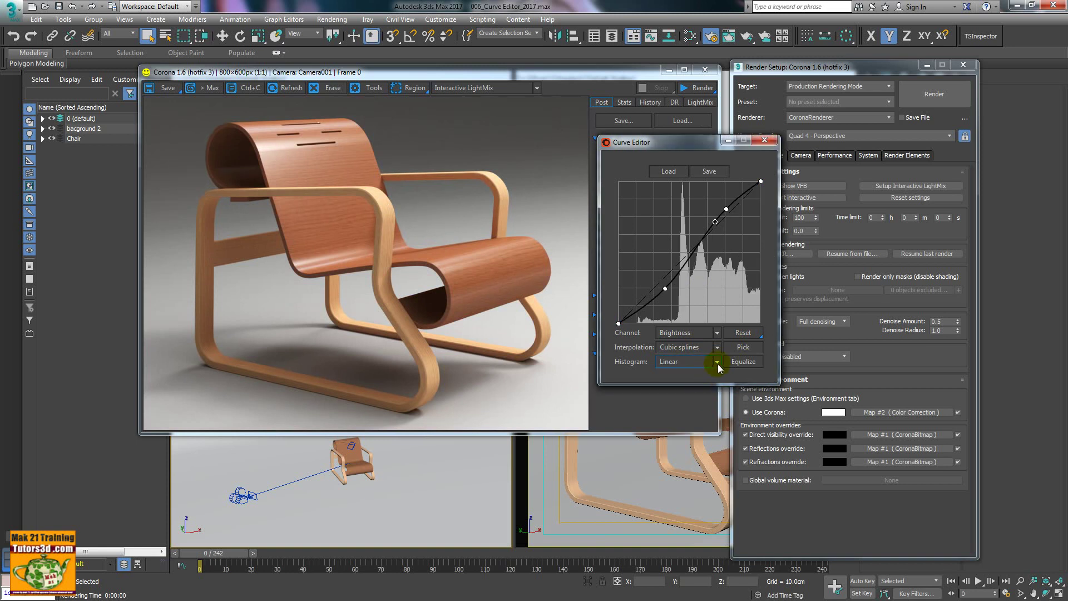
{"action": "left_click", "coordinate": [717, 364]}
{"action": "left_click", "coordinate": [713, 387]}
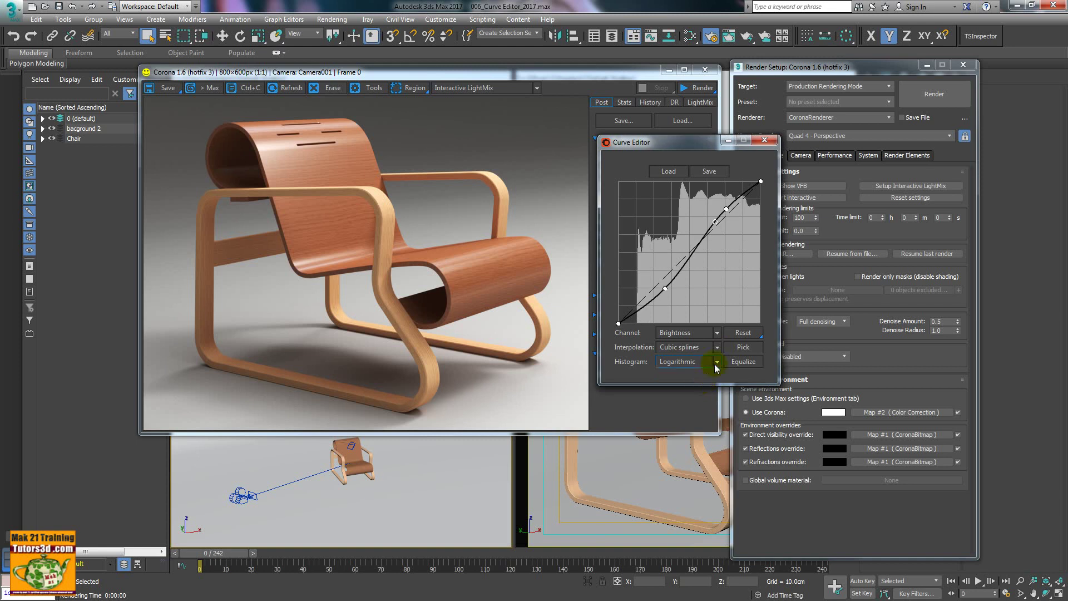
{"action": "left_click", "coordinate": [716, 362]}
{"action": "left_click", "coordinate": [696, 392]}
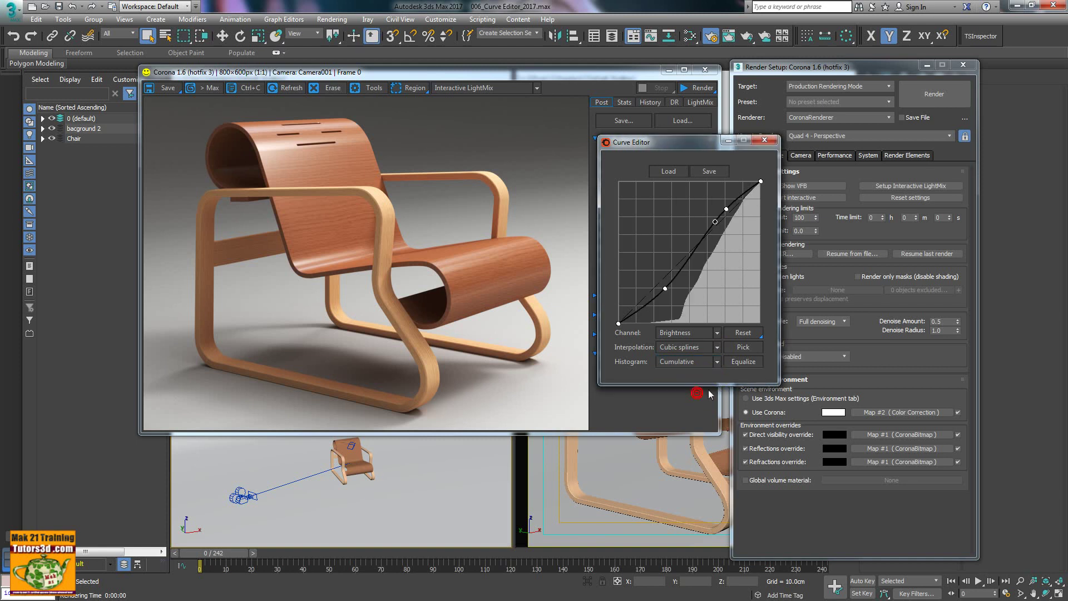
{"action": "left_click", "coordinate": [716, 363]}
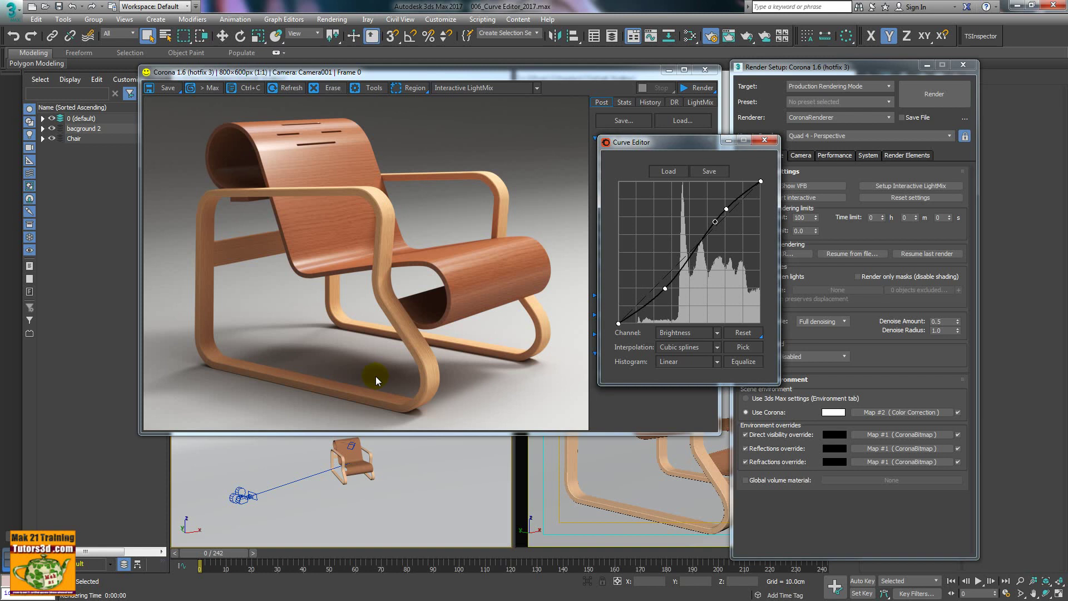
Set interpolation to Linear splines and delete three Brightness curve points.
{"action": "left_click", "coordinate": [716, 348]}
{"action": "left_click", "coordinate": [700, 369]}
{"action": "left_click", "coordinate": [709, 348]}
{"action": "left_click", "coordinate": [707, 357]}
{"action": "left_click", "coordinate": [696, 369]}
{"action": "right_click", "coordinate": [715, 221]}
{"action": "right_click", "coordinate": [666, 289]}
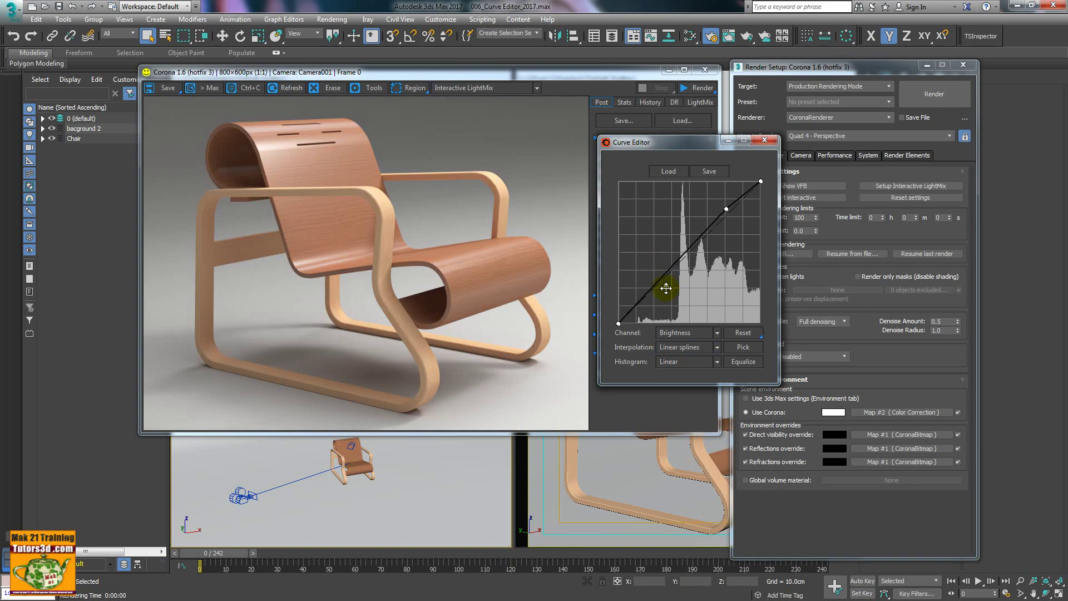
{"action": "right_click", "coordinate": [724, 209]}
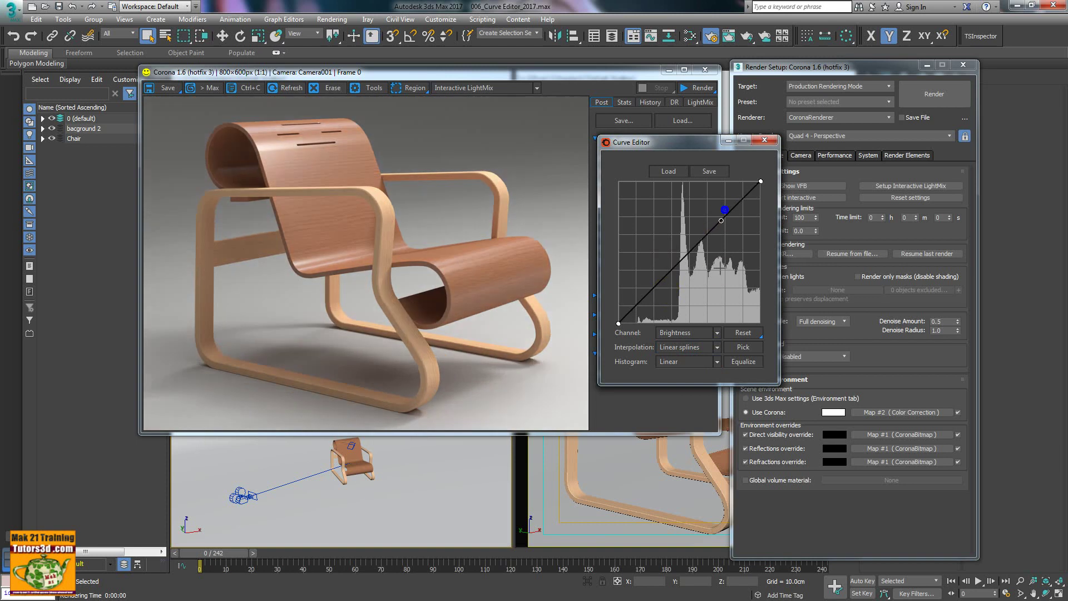
Add and drag new points on the linear curve, then start saving it as .acv.
{"action": "left_click", "coordinate": [636, 305]}
{"action": "mouse_move", "coordinate": [635, 306]}
{"action": "left_mouse_down"}
{"action": "mouse_move", "coordinate": [672, 269]}
{"action": "mouse_move", "coordinate": [673, 280]}
{"action": "left_mouse_up"}
{"action": "mouse_move", "coordinate": [713, 235]}
{"action": "left_mouse_down"}
{"action": "mouse_move", "coordinate": [715, 224]}
{"action": "mouse_move", "coordinate": [697, 258]}
{"action": "left_mouse_up"}
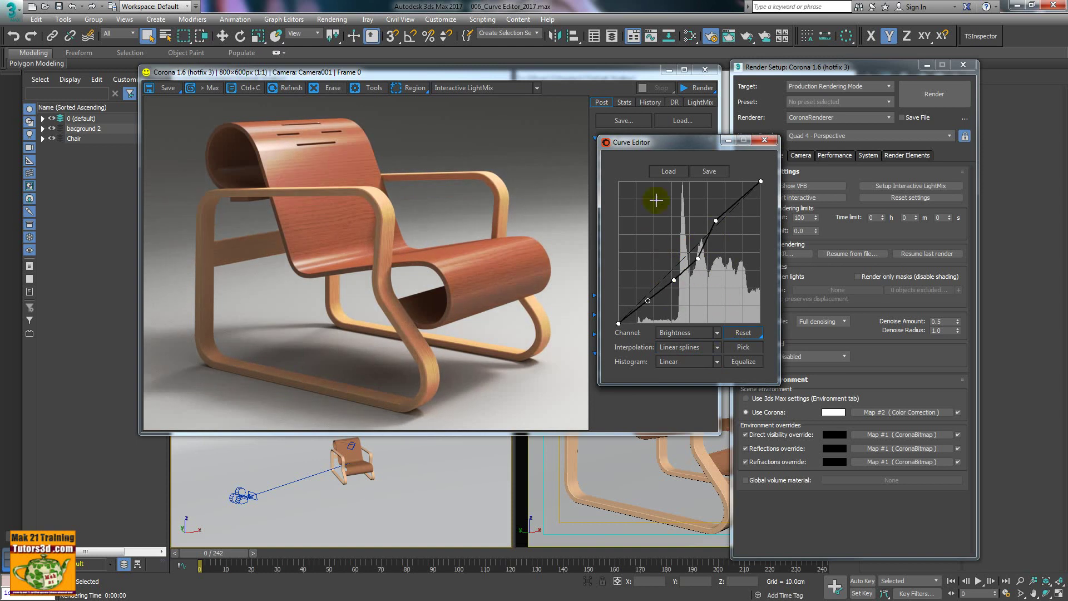
{"action": "left_click_drag", "start_coordinate": [729, 208], "coordinate": [710, 232]}
{"action": "left_click", "coordinate": [709, 171]}
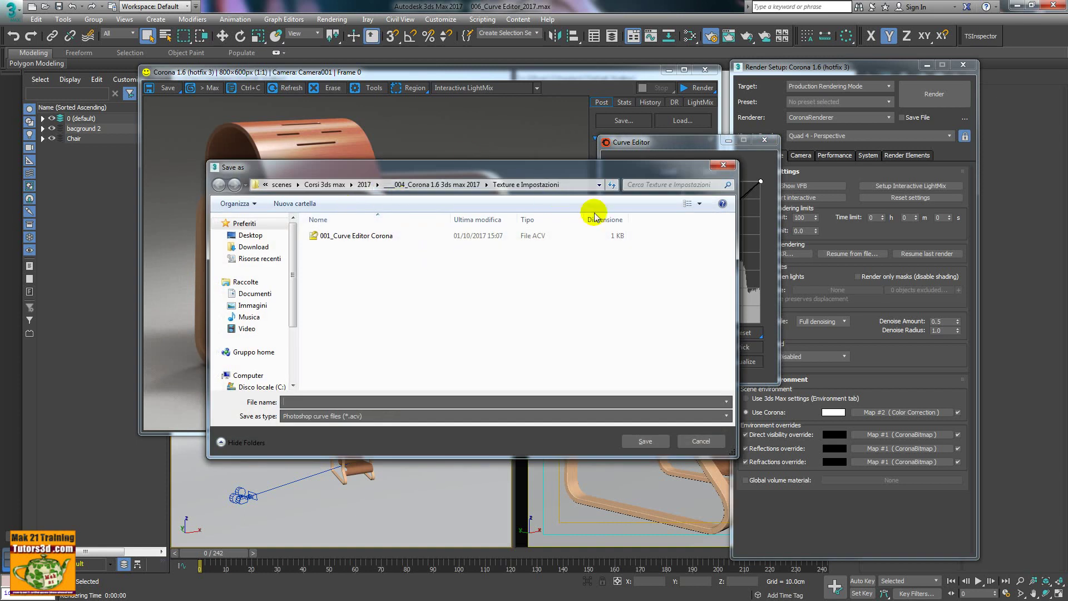
Cancel saving and load the 001_Curve Editor Corona curve file instead.
{"action": "left_click", "coordinate": [695, 442]}
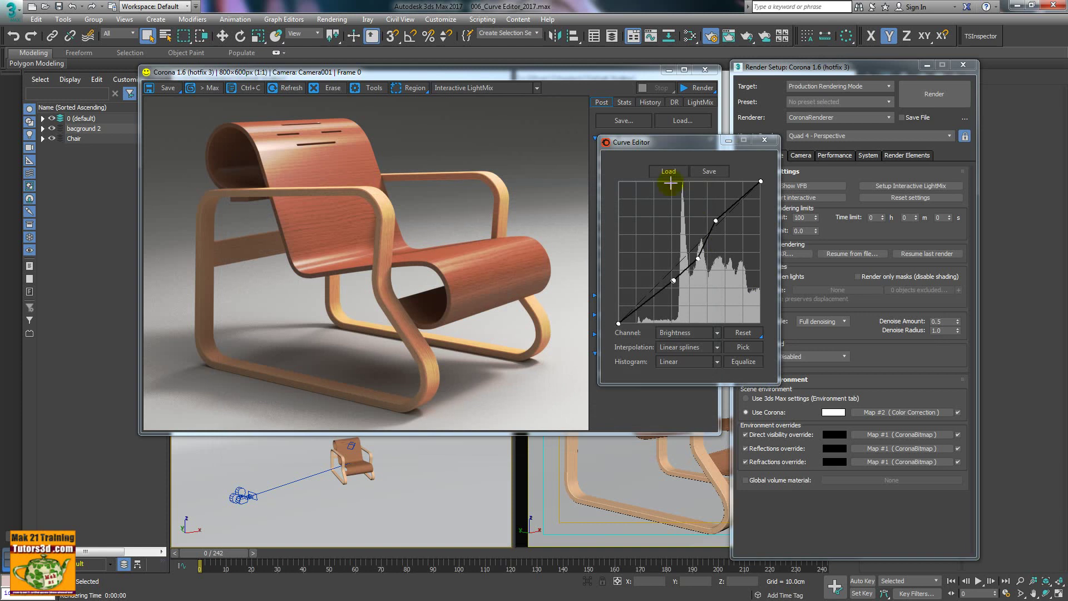
{"action": "left_click", "coordinate": [674, 174]}
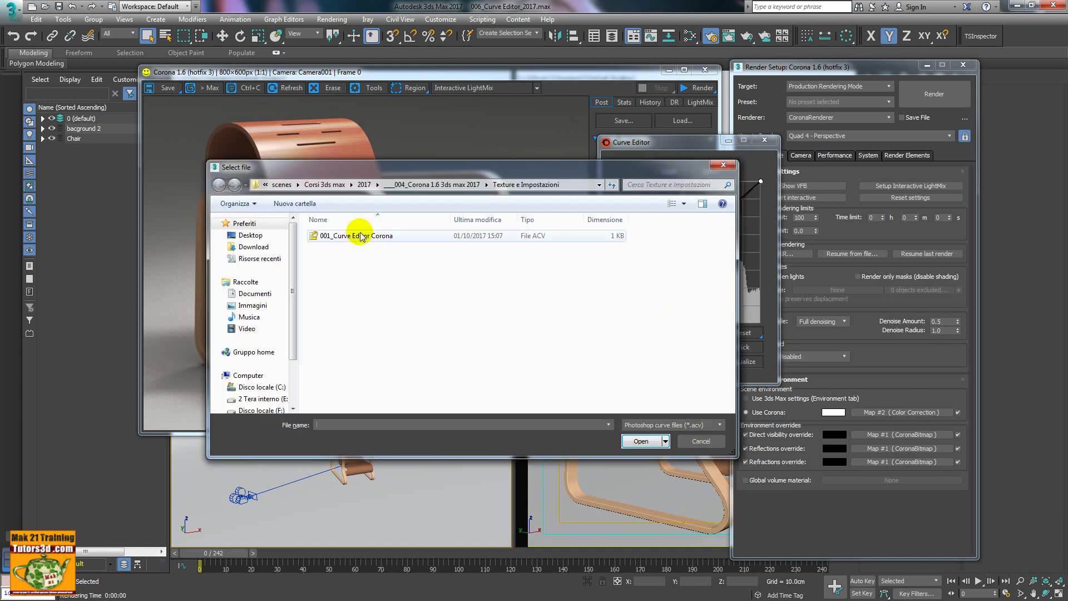
{"action": "left_click", "coordinate": [356, 236]}
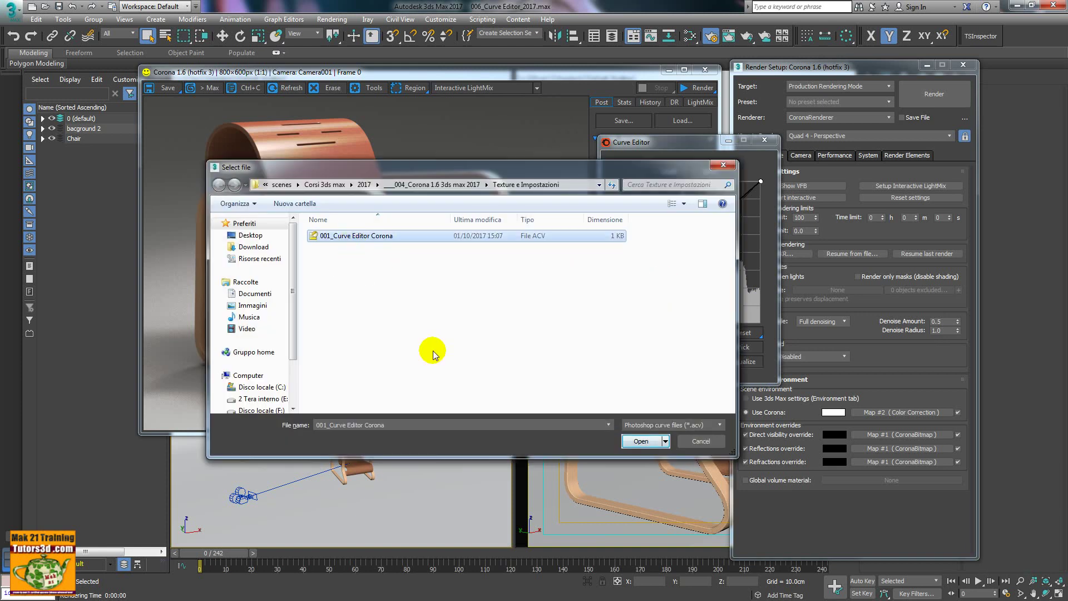
{"action": "left_click", "coordinate": [639, 443]}
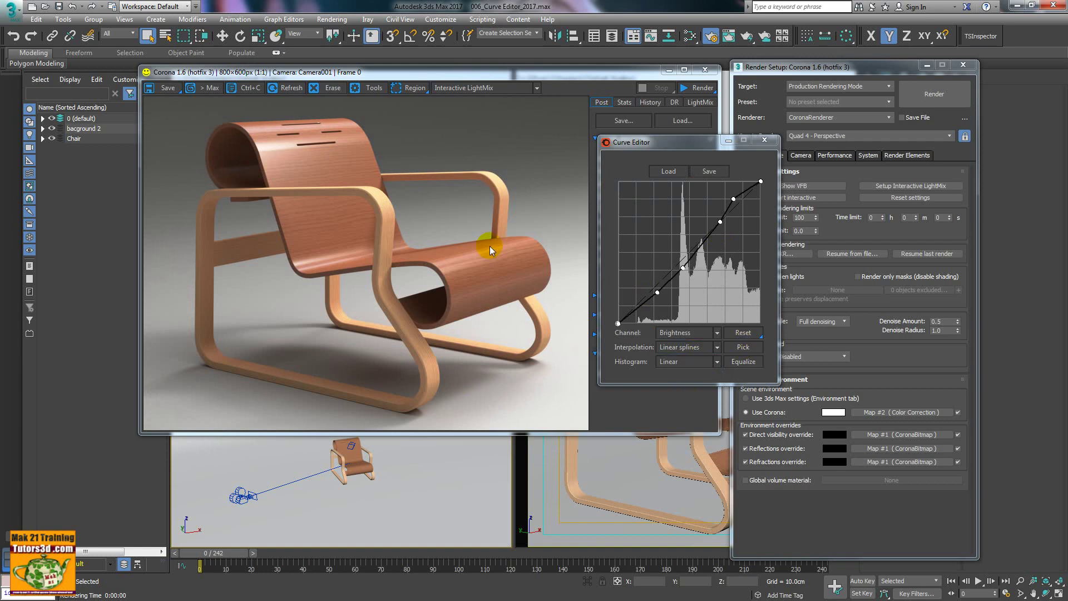
Reset the Brightness curve and start Pick sampling from the render.
{"action": "left_click", "coordinate": [663, 286]}
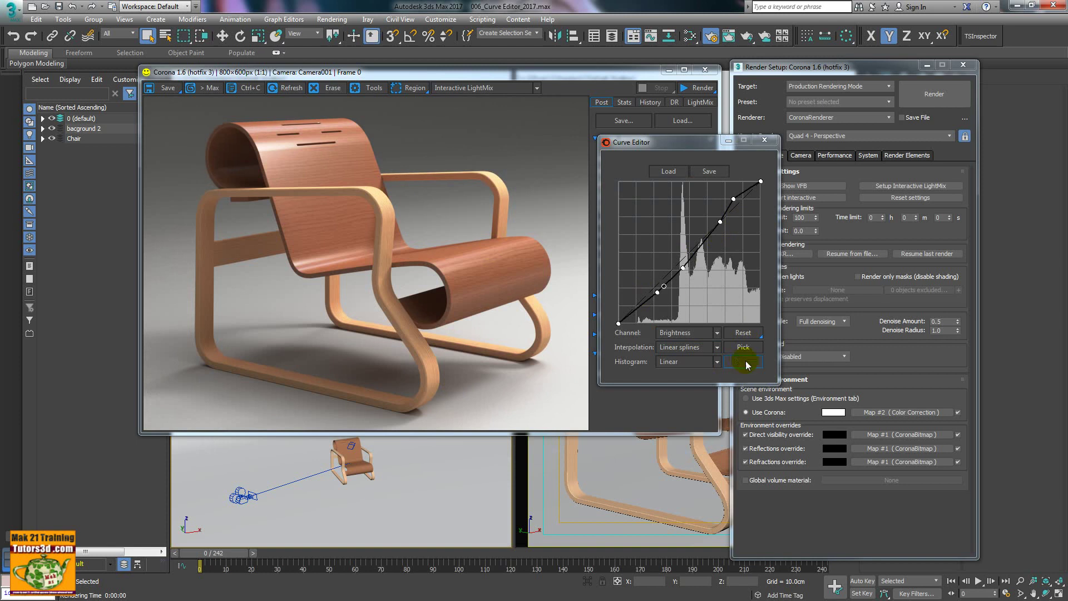
{"action": "left_click", "coordinate": [739, 332]}
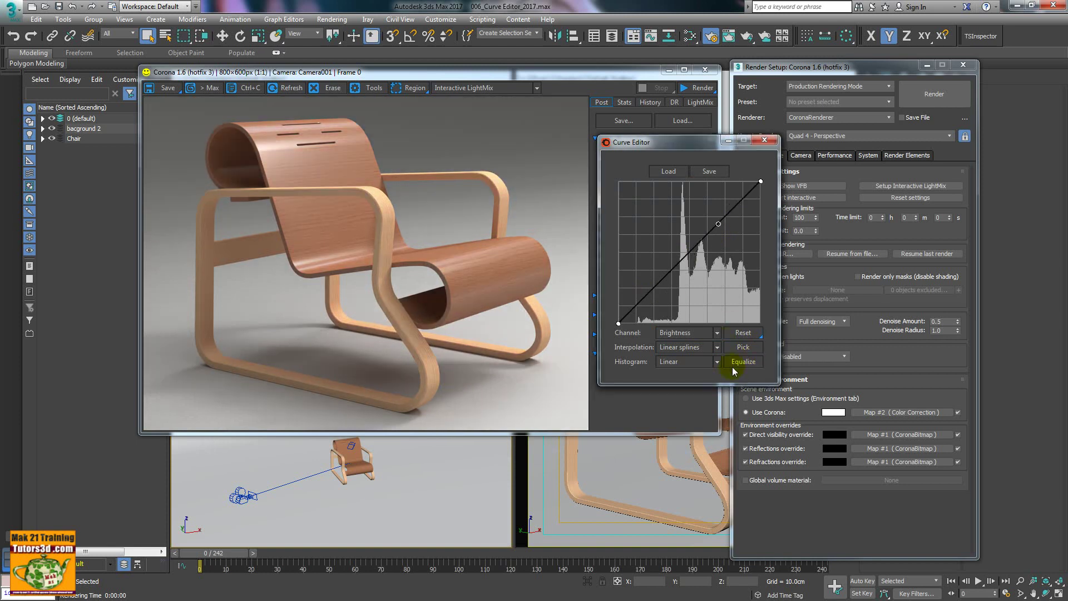
{"action": "left_click", "coordinate": [741, 347]}
{"action": "left_click", "coordinate": [558, 401]}
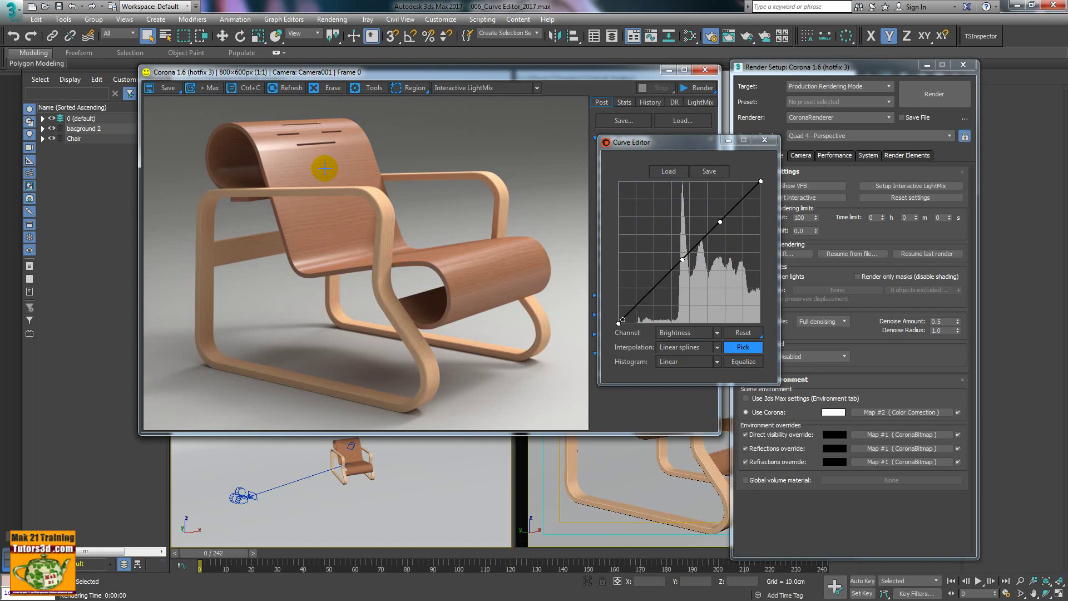
Add sampled and manual curve points, dragging them to darken midtones and shadows.
{"action": "left_click", "coordinate": [700, 241]}
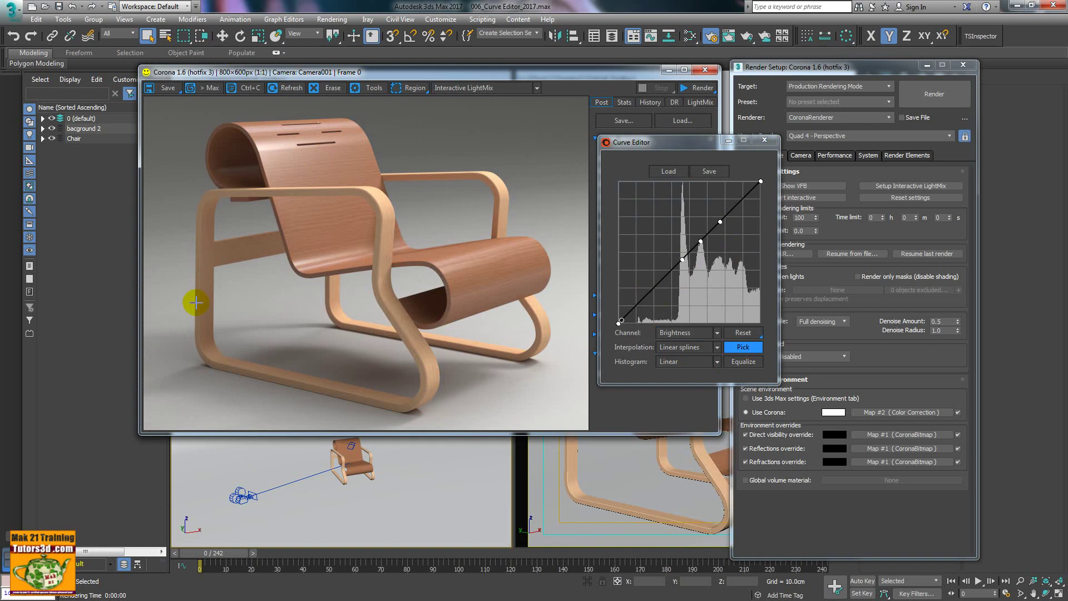
{"action": "left_click", "coordinate": [718, 225]}
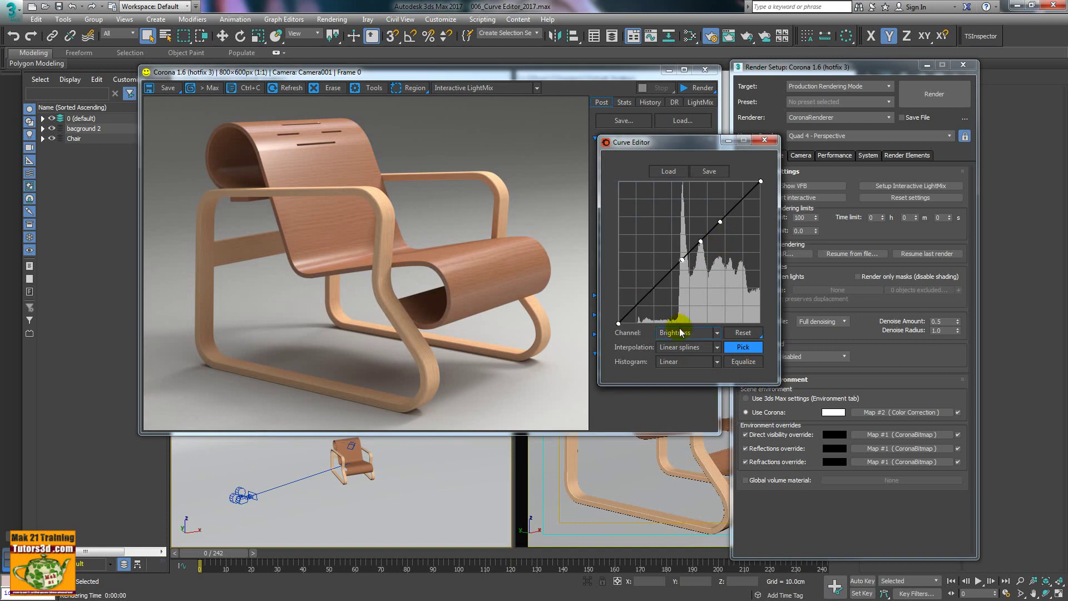
{"action": "left_click", "coordinate": [739, 281]}
{"action": "left_click", "coordinate": [650, 291]}
{"action": "left_click", "coordinate": [656, 286]}
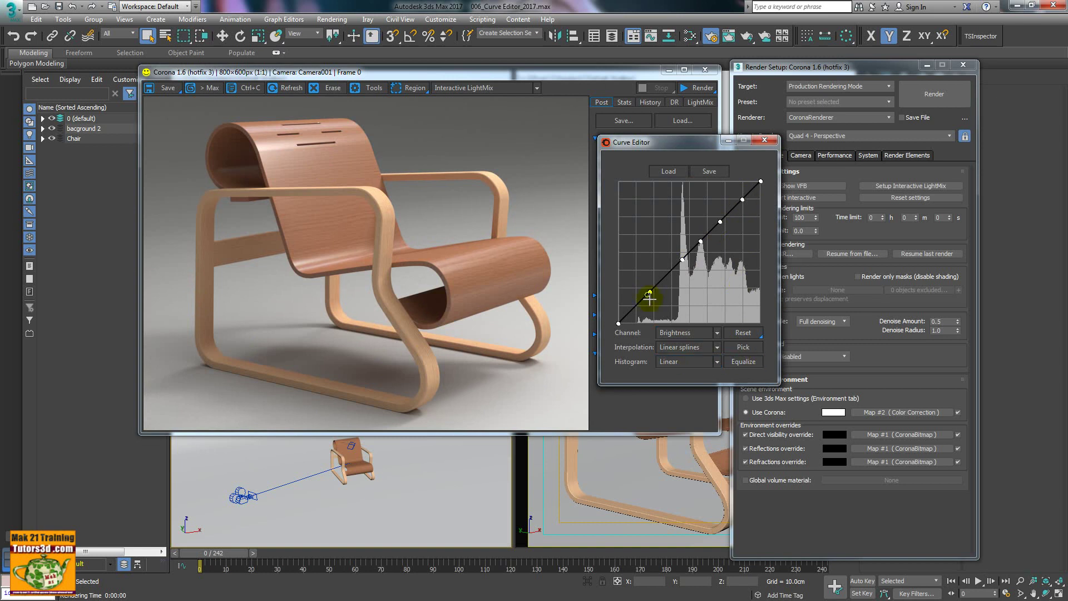
{"action": "left_click_drag", "start_coordinate": [651, 291], "coordinate": [657, 296]}
{"action": "mouse_move", "coordinate": [683, 259]}
{"action": "left_mouse_down"}
{"action": "mouse_move", "coordinate": [688, 266]}
{"action": "mouse_move", "coordinate": [705, 246]}
{"action": "left_mouse_up"}
{"action": "left_click", "coordinate": [701, 241]}
{"action": "left_click", "coordinate": [742, 200]}
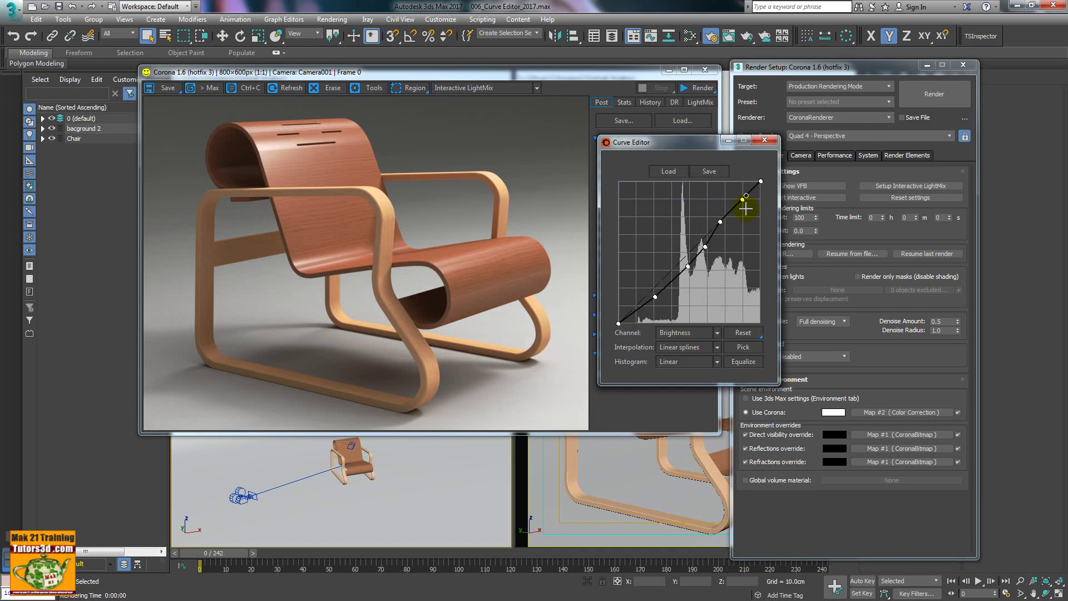
Reload the 001_Curve Editor Corona curve file and close the Curve Editor.
{"action": "left_click", "coordinate": [740, 346]}
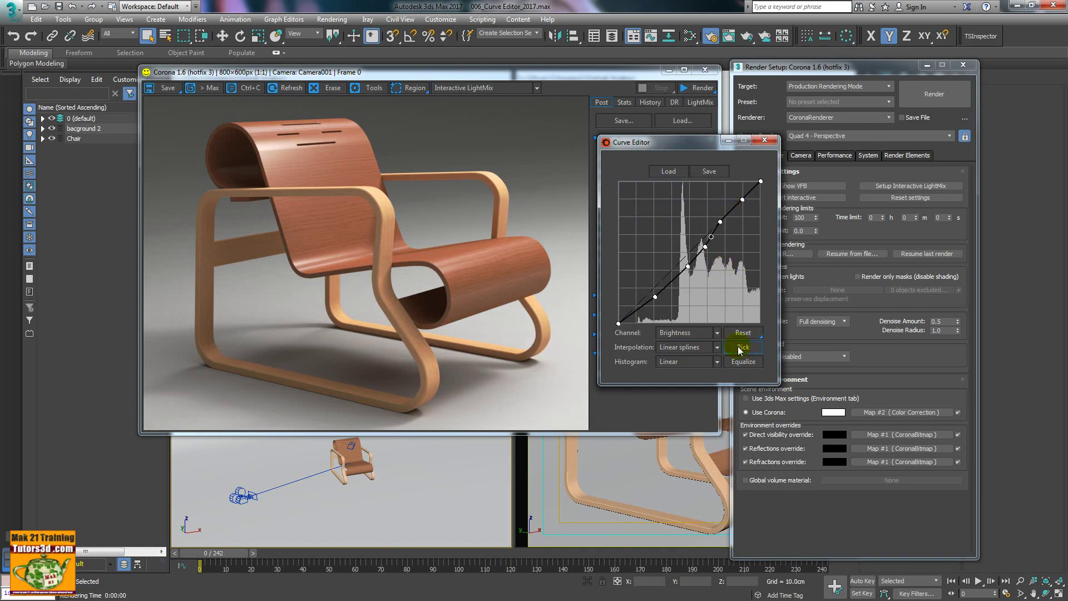
{"action": "left_click", "coordinate": [673, 171]}
{"action": "left_click", "coordinate": [351, 238]}
{"action": "double_click", "coordinate": [350, 238]}
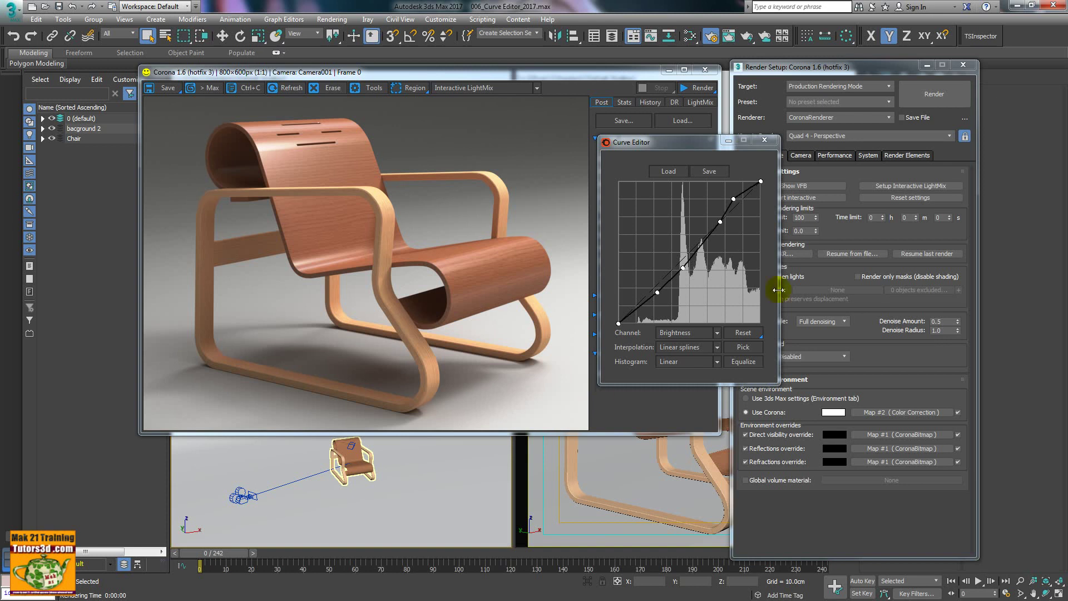
{"action": "left_click", "coordinate": [764, 139]}
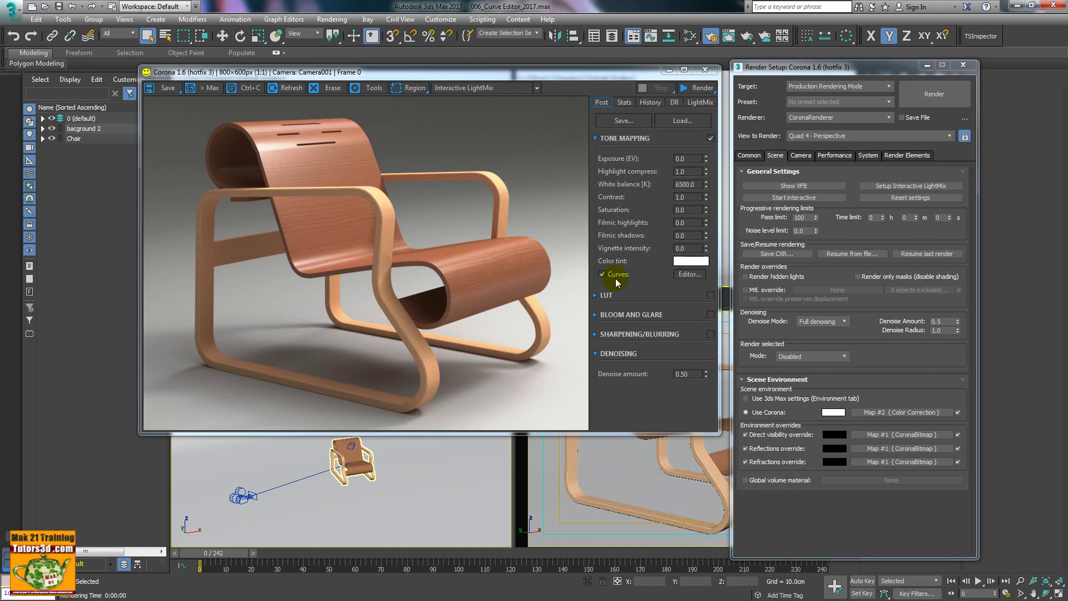
Toggle the Tone Mapping Curves checkbox to compare corrected and uncorrected tones.
{"action": "left_click", "coordinate": [616, 274]}
{"action": "left_click", "coordinate": [616, 274]}
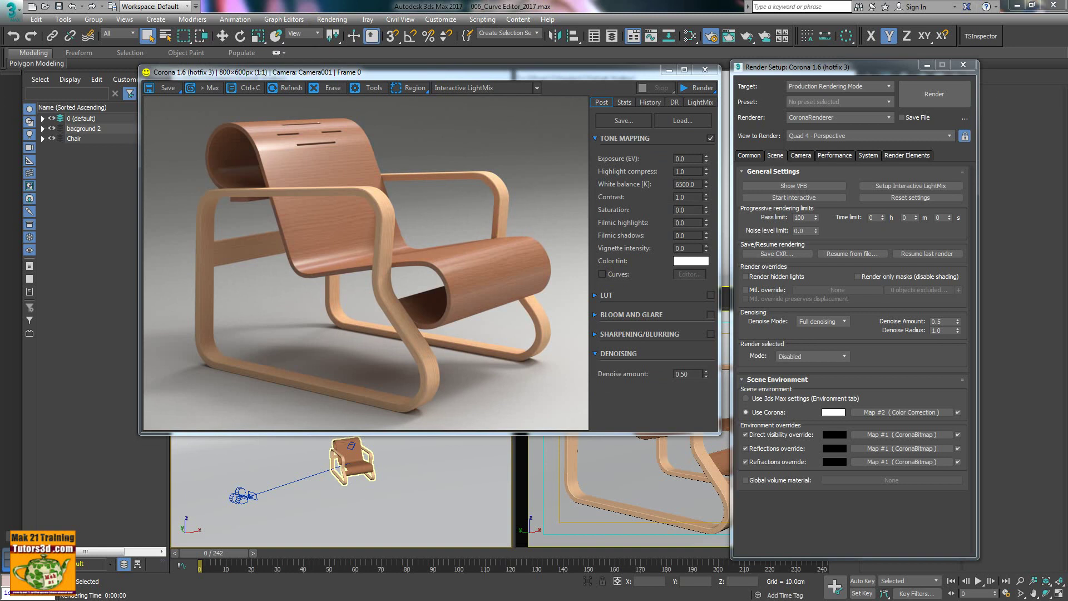
Open 001_Senza Curve Editor from Rendering > 002_Curve Editor and move it left.
{"action": "left_click", "coordinate": [332, 19]}
{"action": "left_click", "coordinate": [359, 294]}
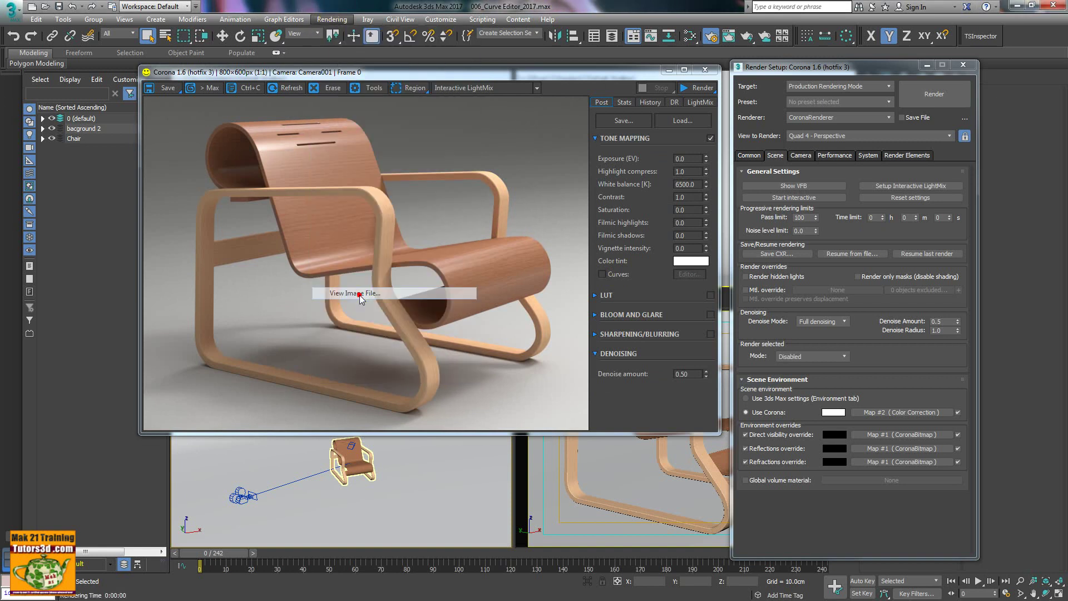
{"action": "left_click", "coordinate": [312, 138]}
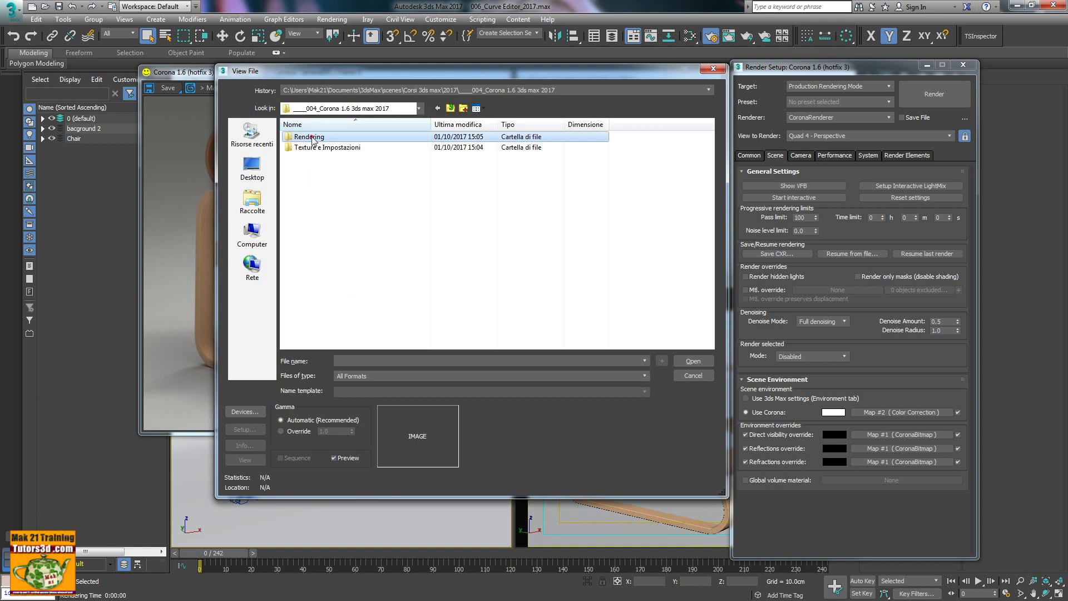
{"action": "double_click", "coordinate": [312, 138]}
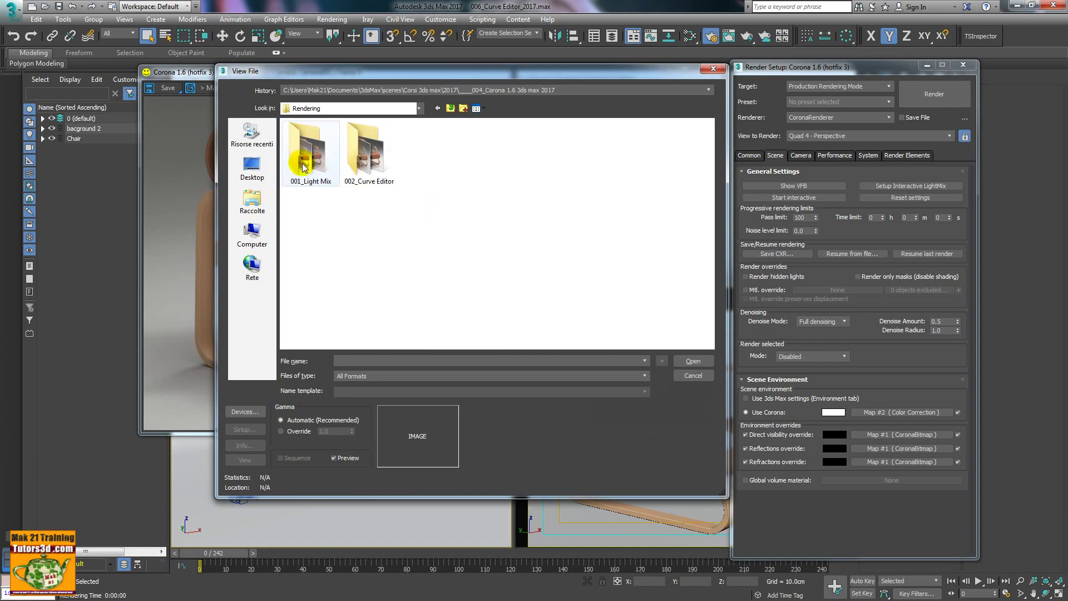
{"action": "double_click", "coordinate": [361, 164]}
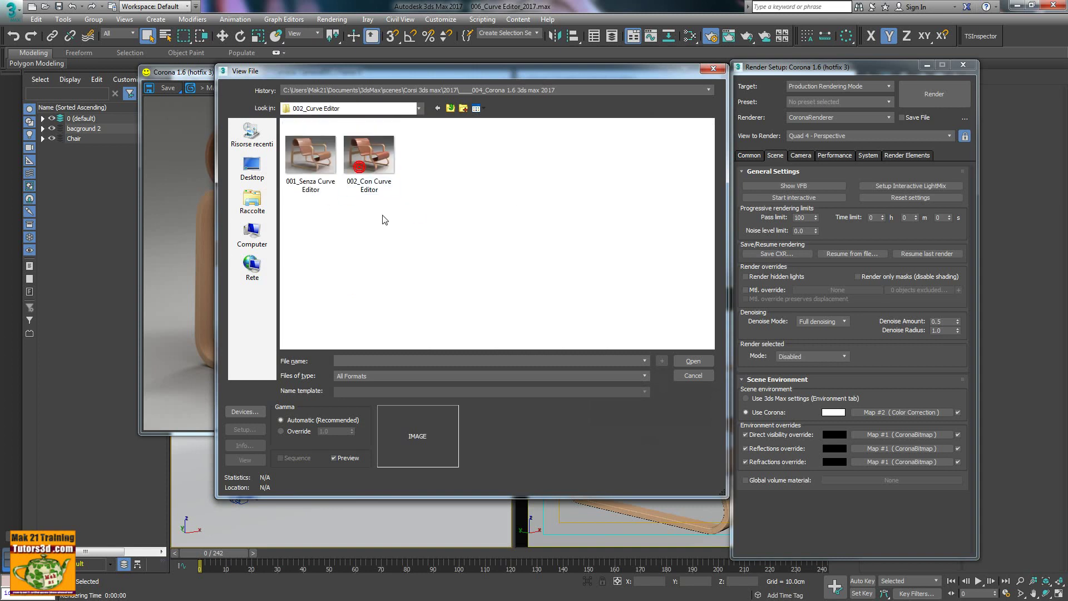
{"action": "left_click", "coordinate": [311, 183]}
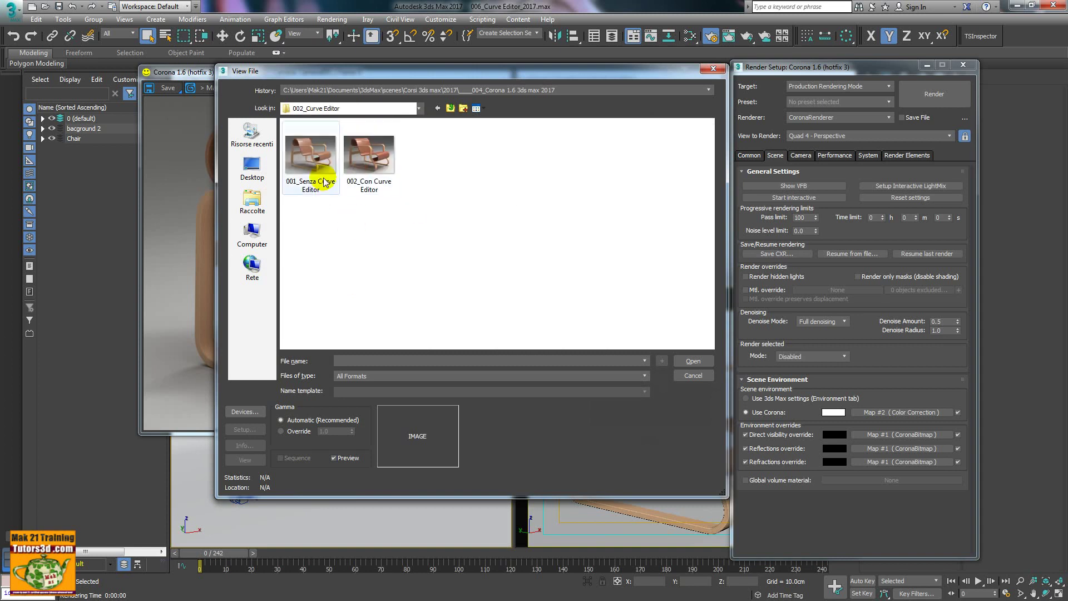
{"action": "left_click", "coordinate": [702, 363]}
{"action": "mouse_move", "coordinate": [927, 129]}
{"action": "left_mouse_down"}
{"action": "mouse_move", "coordinate": [680, 134]}
{"action": "mouse_move", "coordinate": [271, 83]}
{"action": "left_mouse_up"}
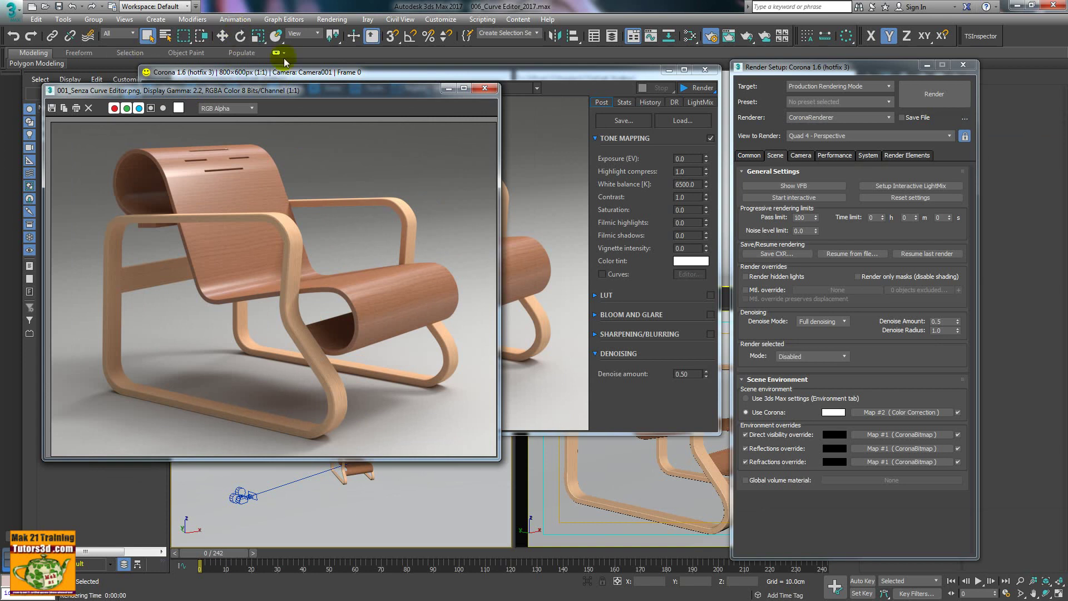
Open the 002_Con Curve Editor render and place it beside the first.
{"action": "left_click", "coordinate": [332, 19]}
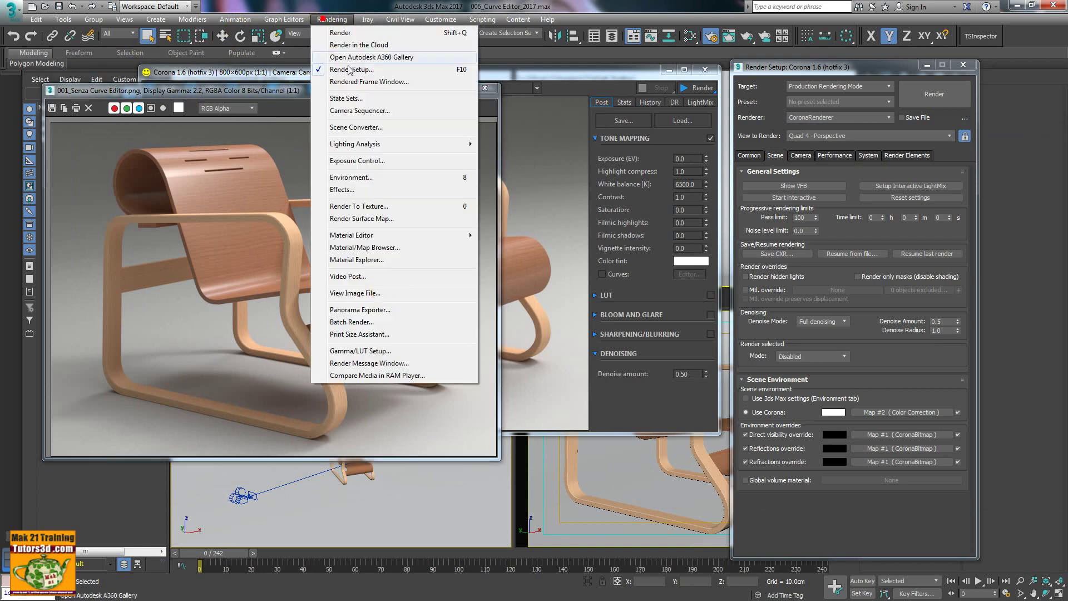
{"action": "left_click", "coordinate": [383, 300]}
{"action": "left_click", "coordinate": [369, 158]}
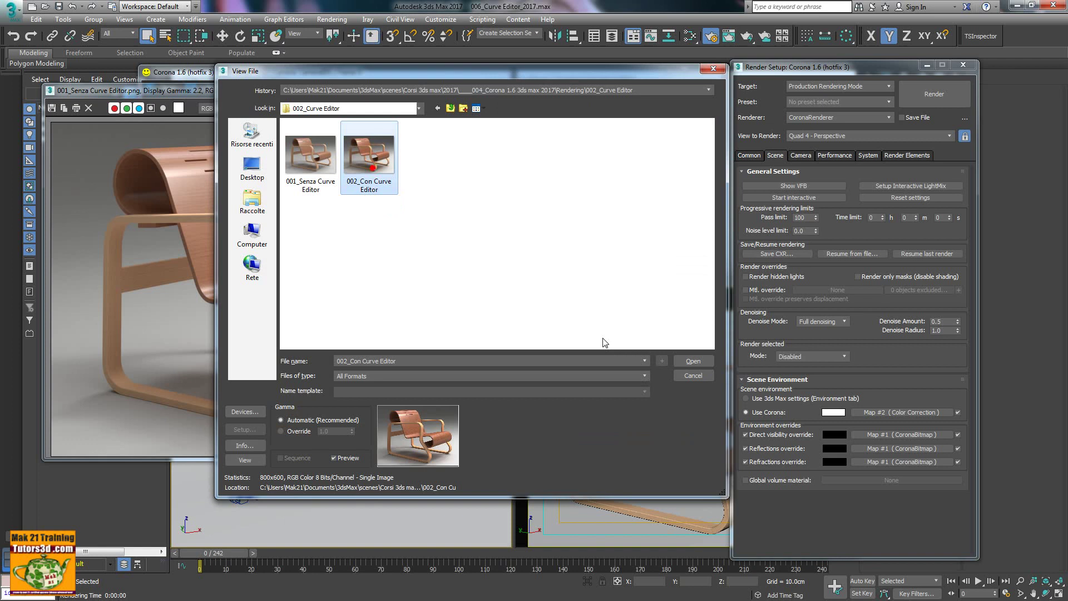
{"action": "left_click", "coordinate": [696, 364]}
{"action": "mouse_move", "coordinate": [826, 127]}
{"action": "left_mouse_down"}
{"action": "mouse_move", "coordinate": [605, 79]}
{"action": "mouse_move", "coordinate": [541, 84]}
{"action": "left_mouse_up"}
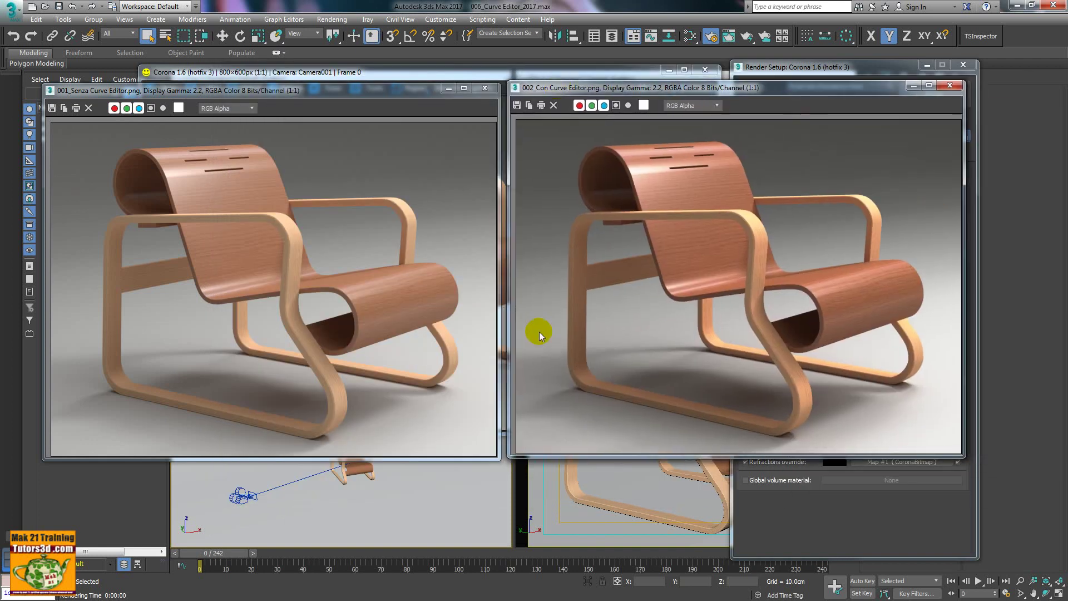